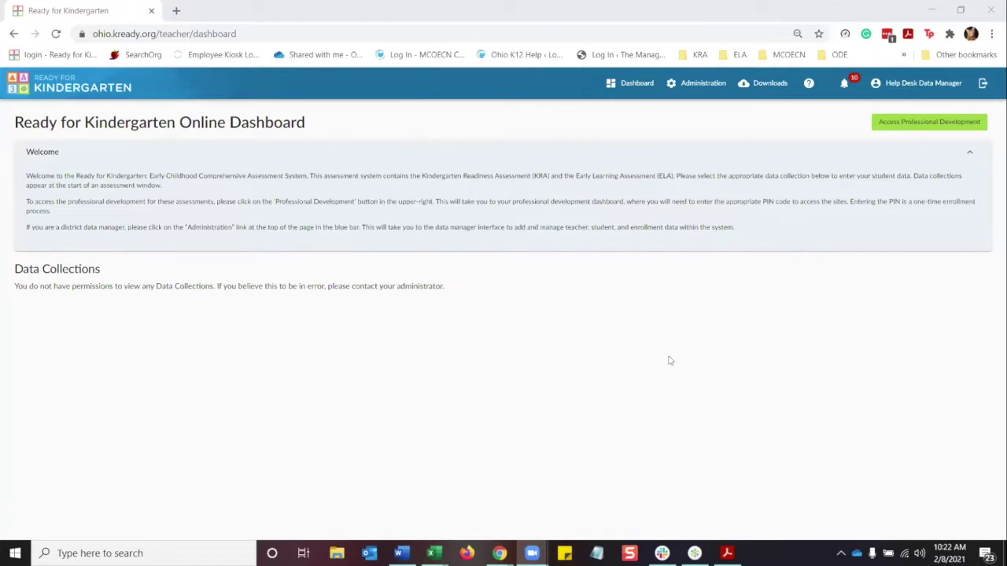
Start a new user with the teacher's name, OH ELA Test Location and the Teacher role.
click(708, 84)
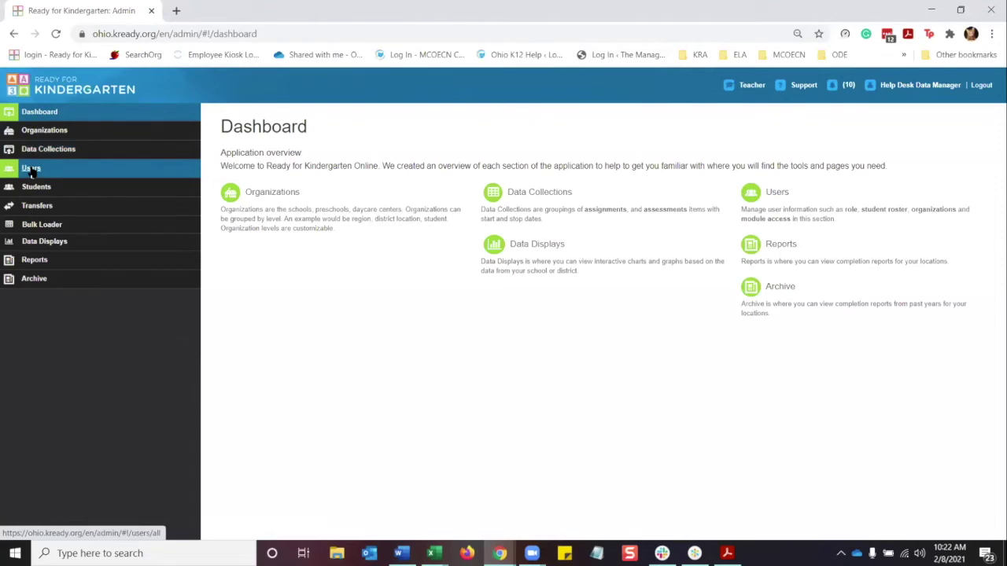
click(32, 171)
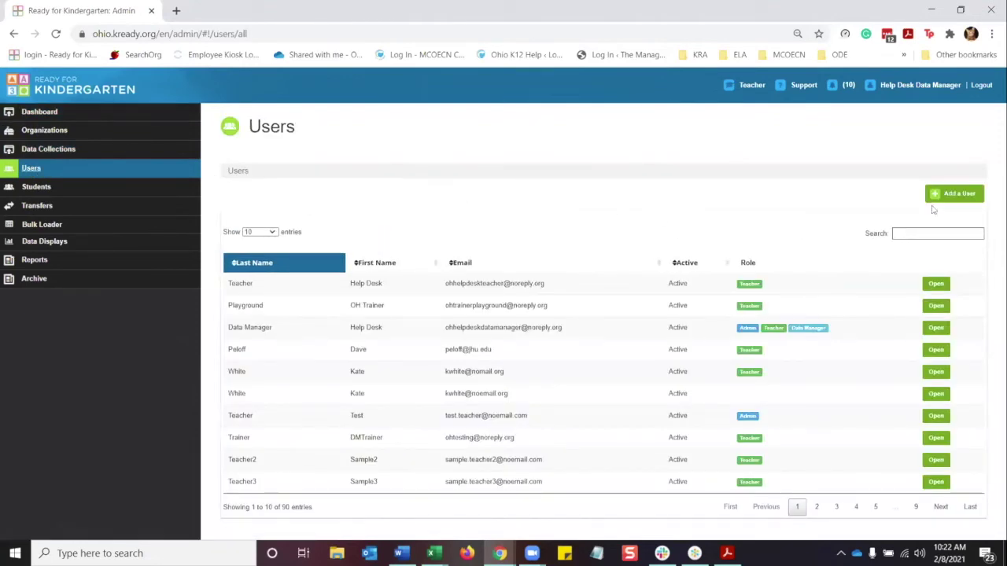
click(954, 196)
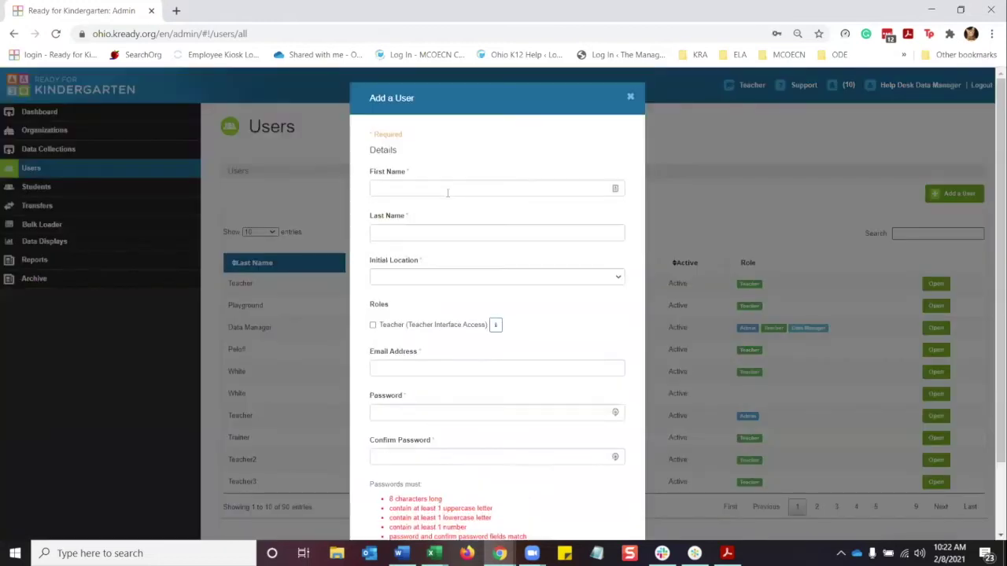
click(447, 191)
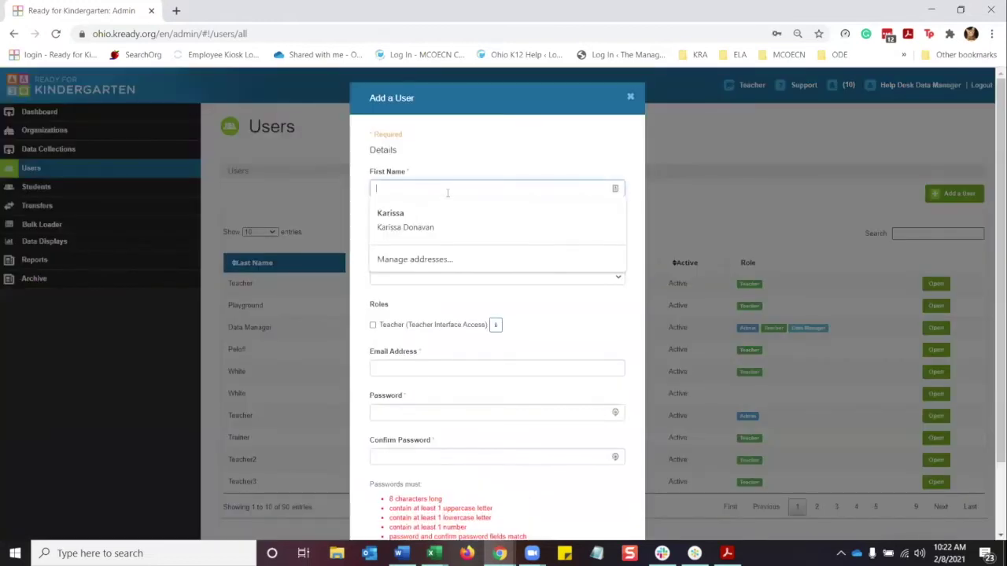
text(Nick)
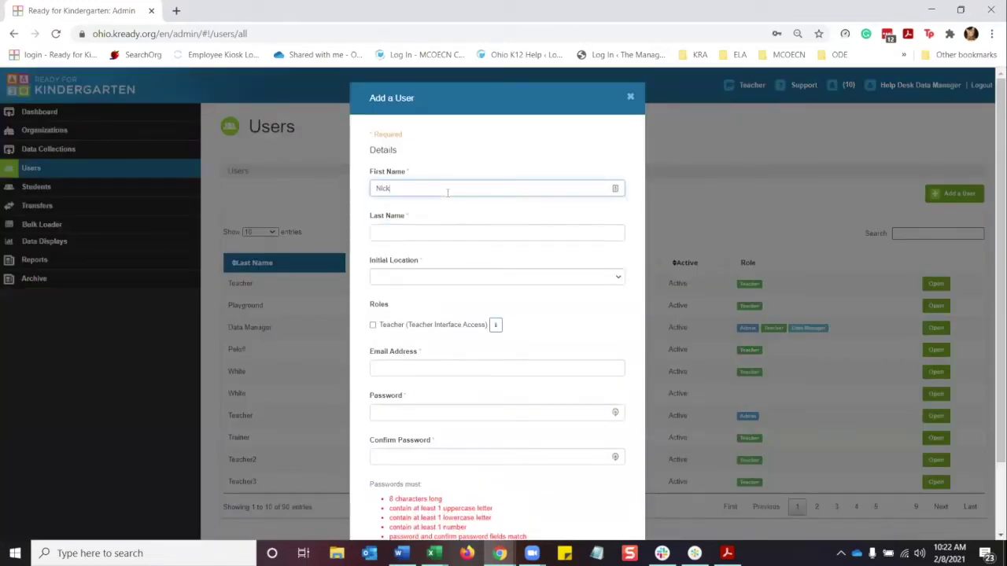
text(F)
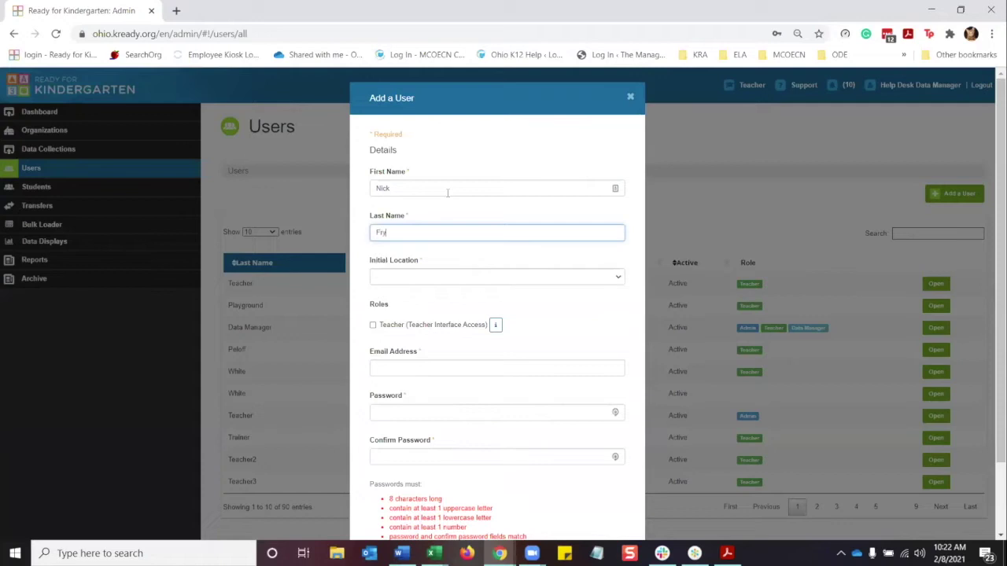
text(ury)
key(Tab)
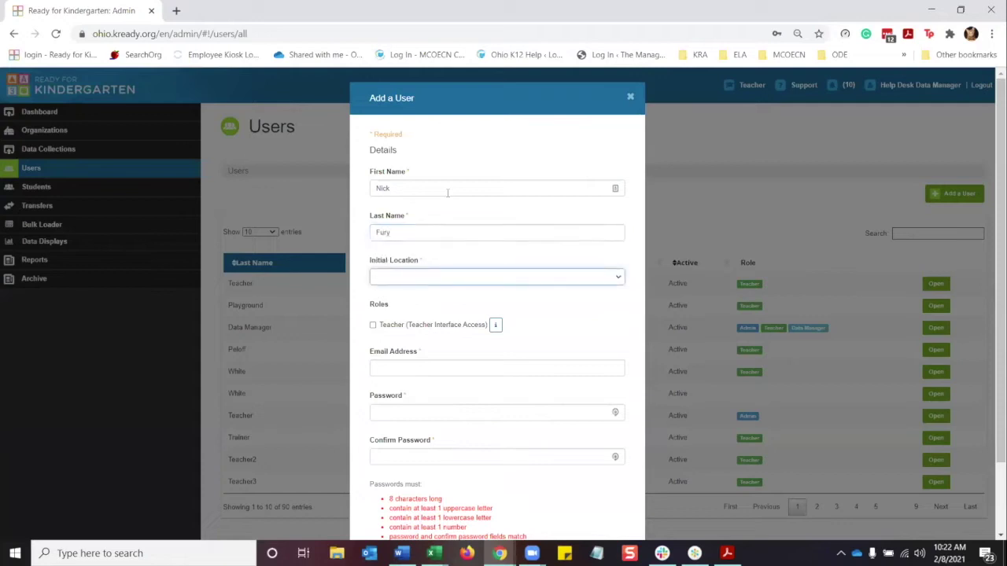
click(620, 280)
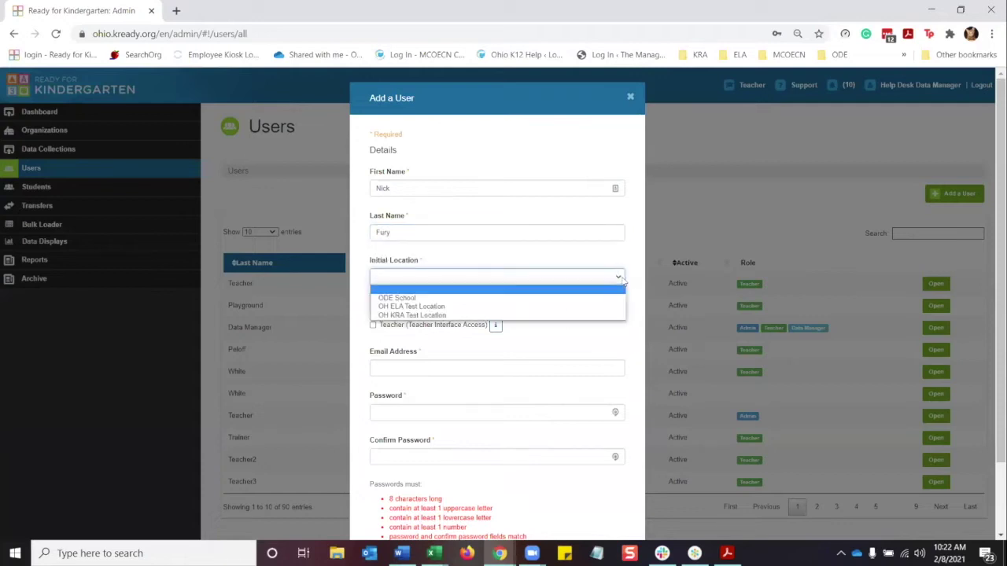
click(551, 307)
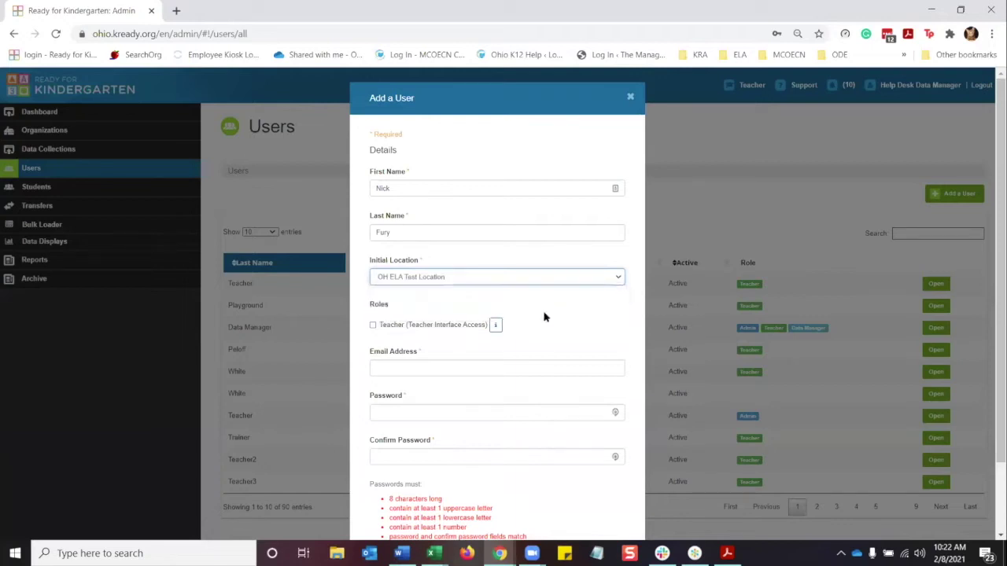
click(373, 325)
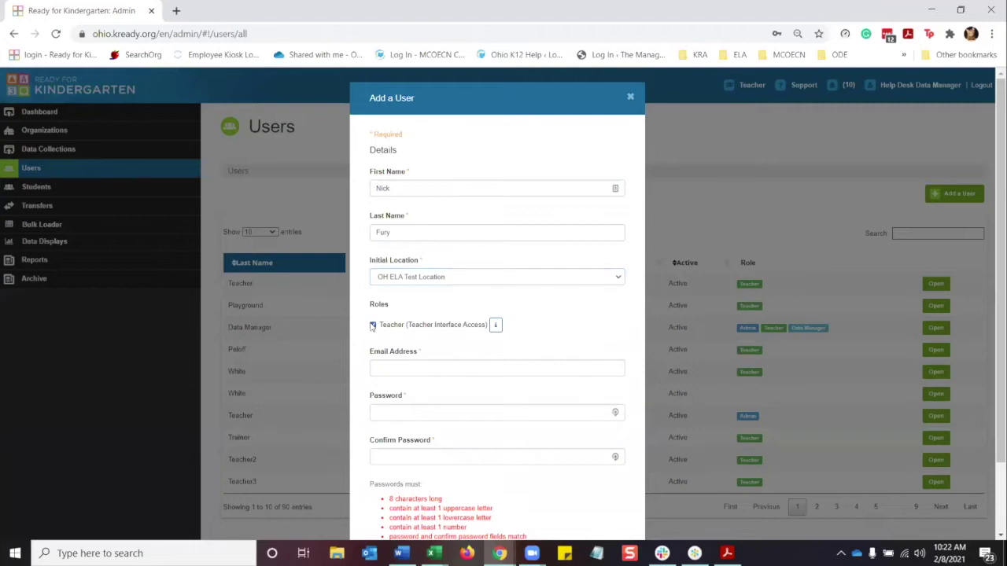
Enter the teacher's email and a strong password twice, then save and open the record.
click(393, 366)
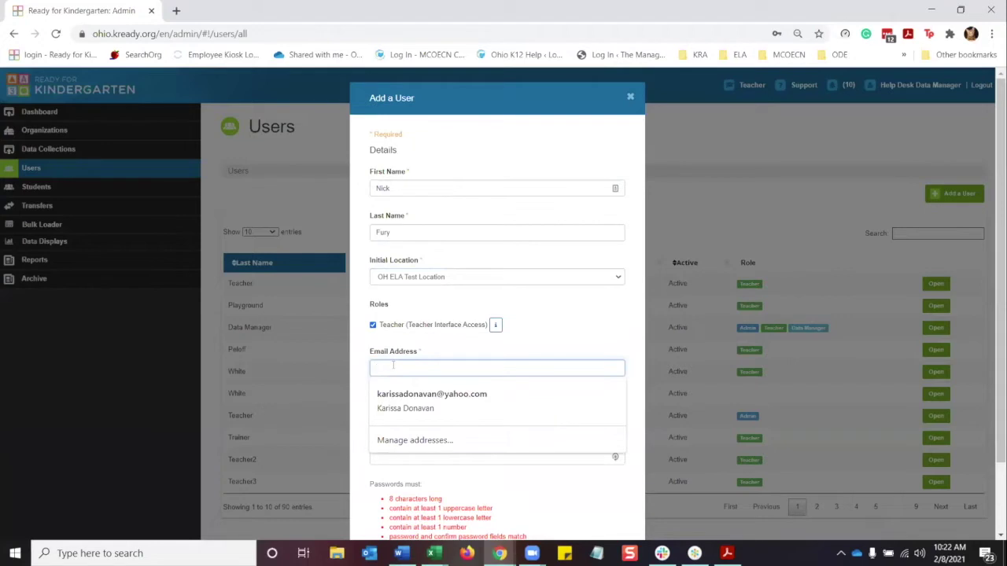
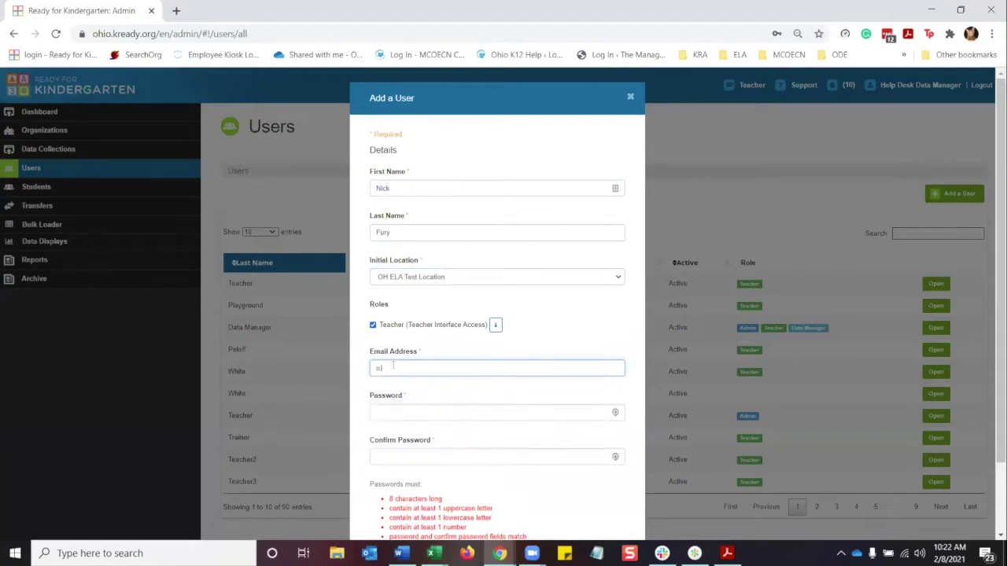
scroll(398, 361, down, 2)
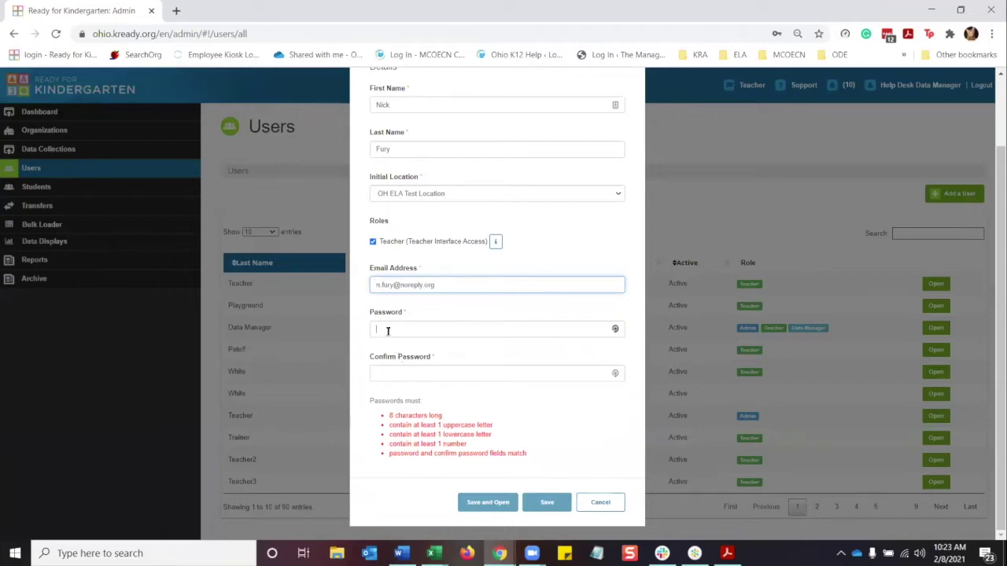
click(386, 328)
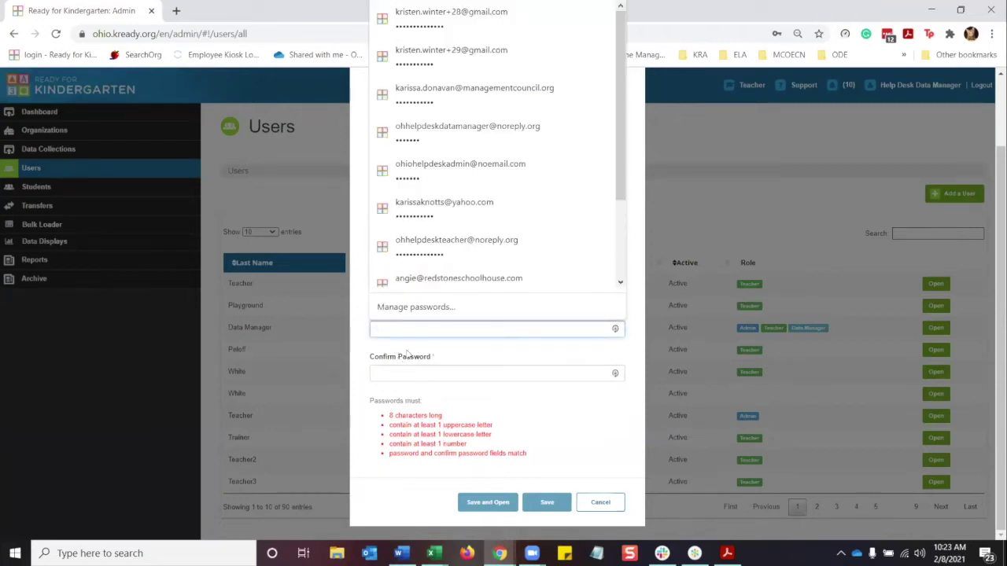
text(********)
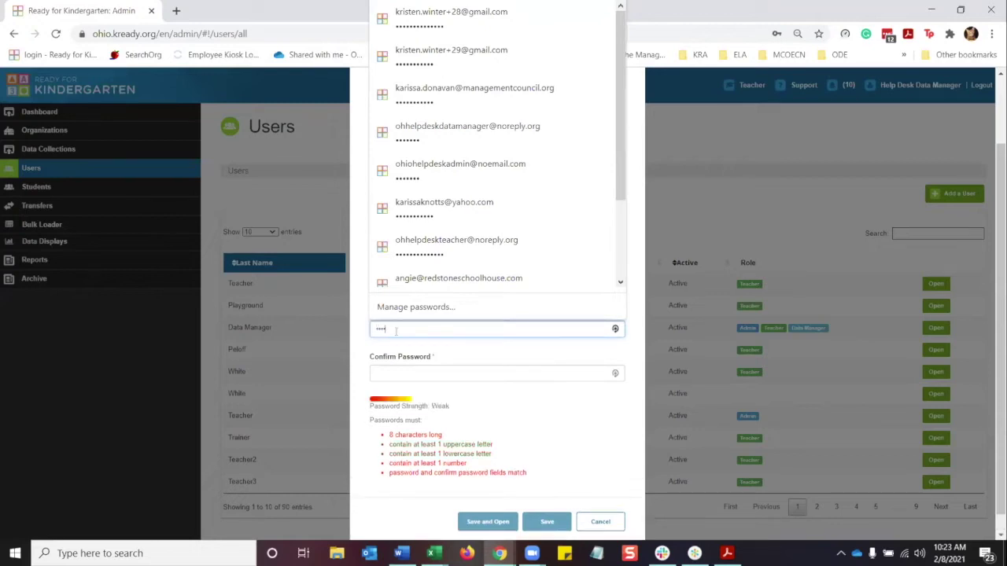
text(**)
key(Tab)
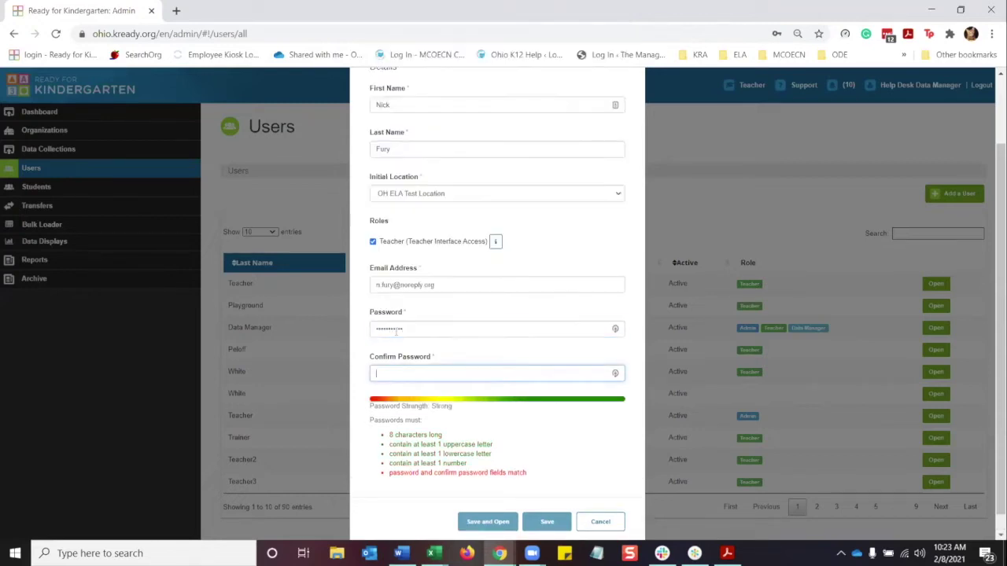
text(************)
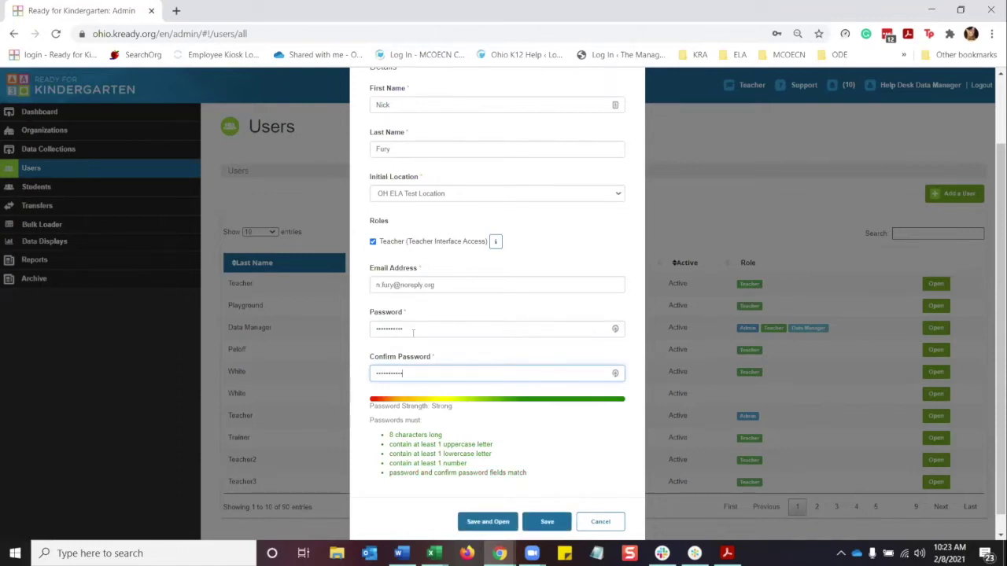
scroll(438, 368, down, 1)
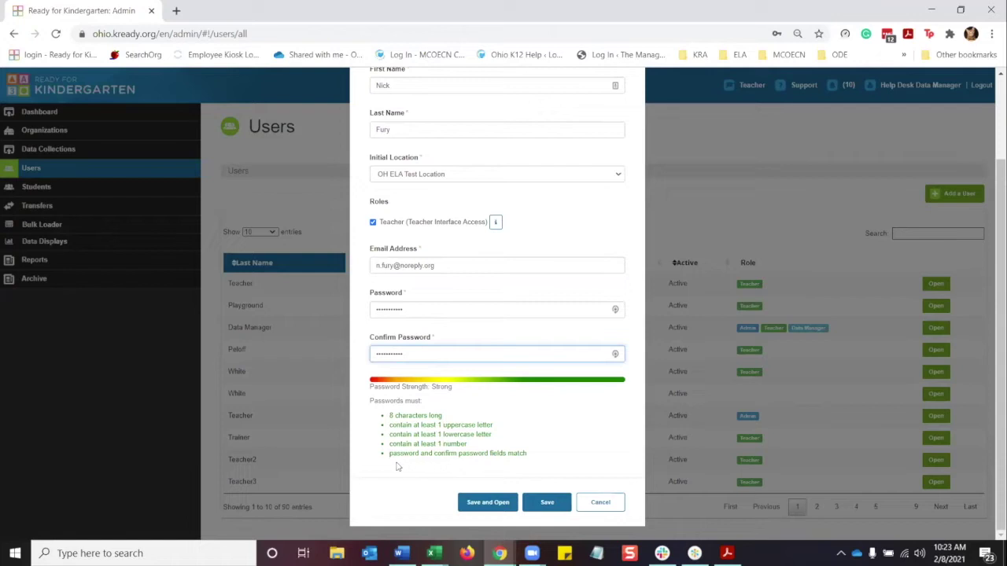
click(483, 502)
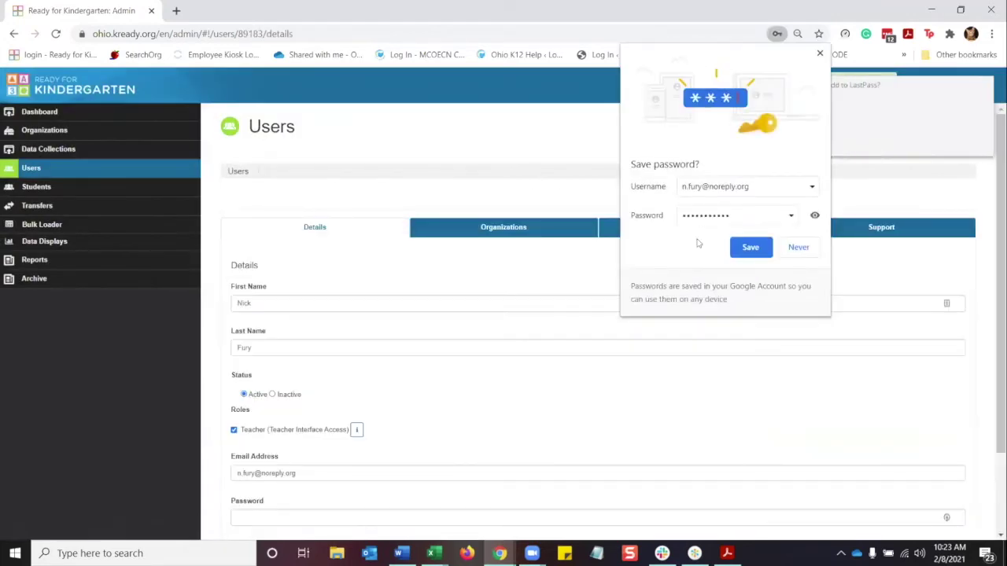
Decline the browser's and the password manager's offers to save the password.
click(798, 246)
click(922, 143)
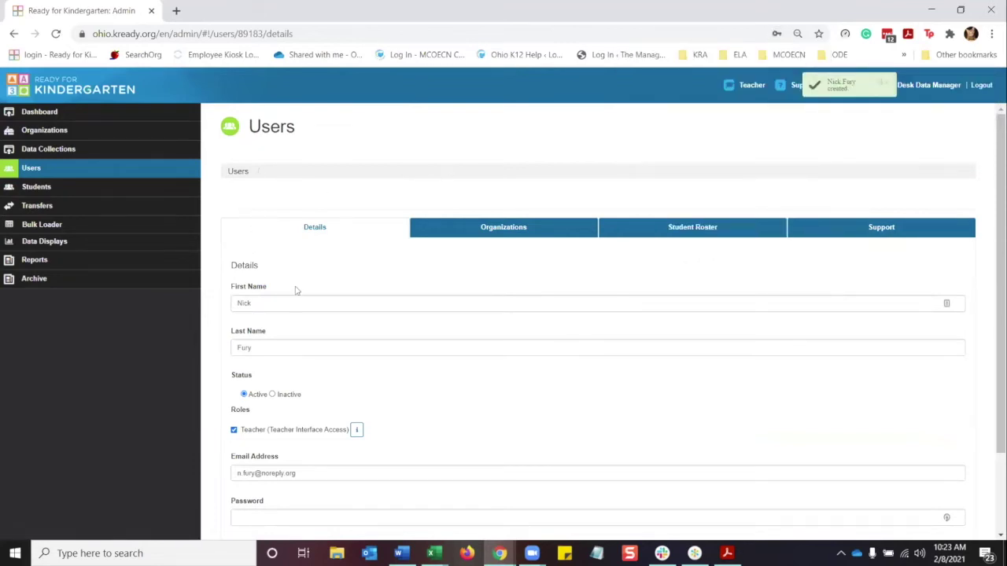
scroll(249, 404, down, 2)
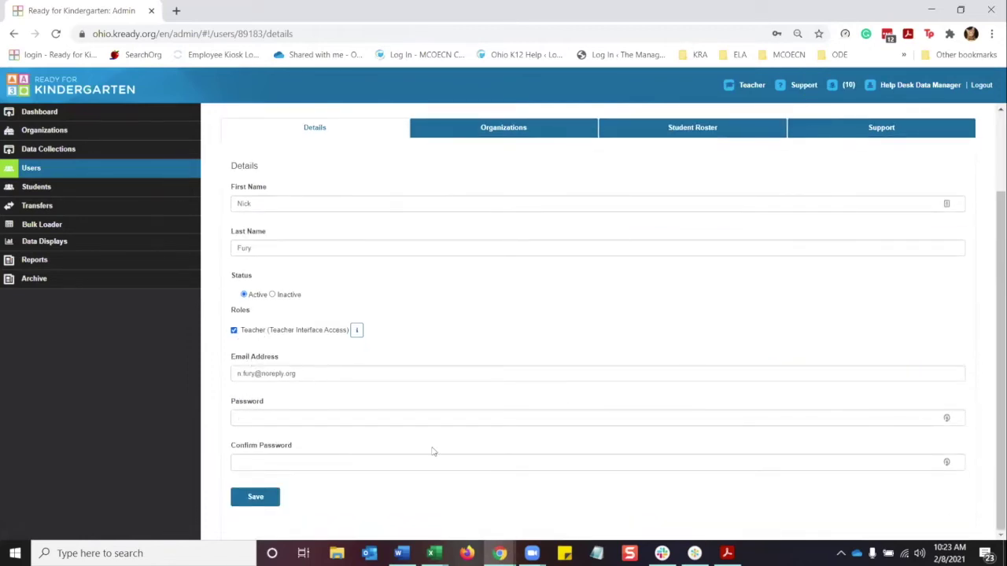
scroll(582, 384, up, 2)
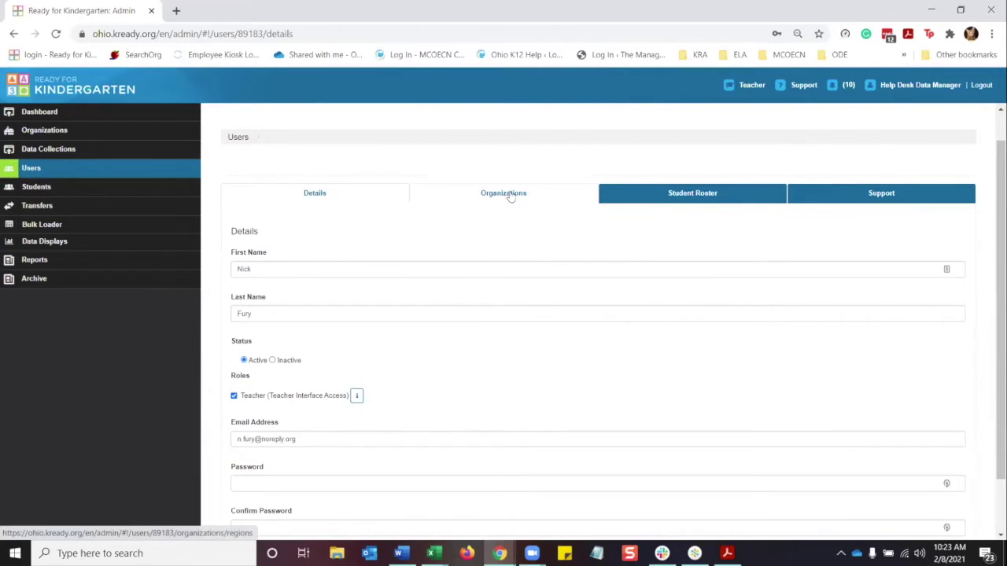
Show the teacher's assigned locations, adding OH KRA Test Location alongside OH ELA Test Location.
click(510, 197)
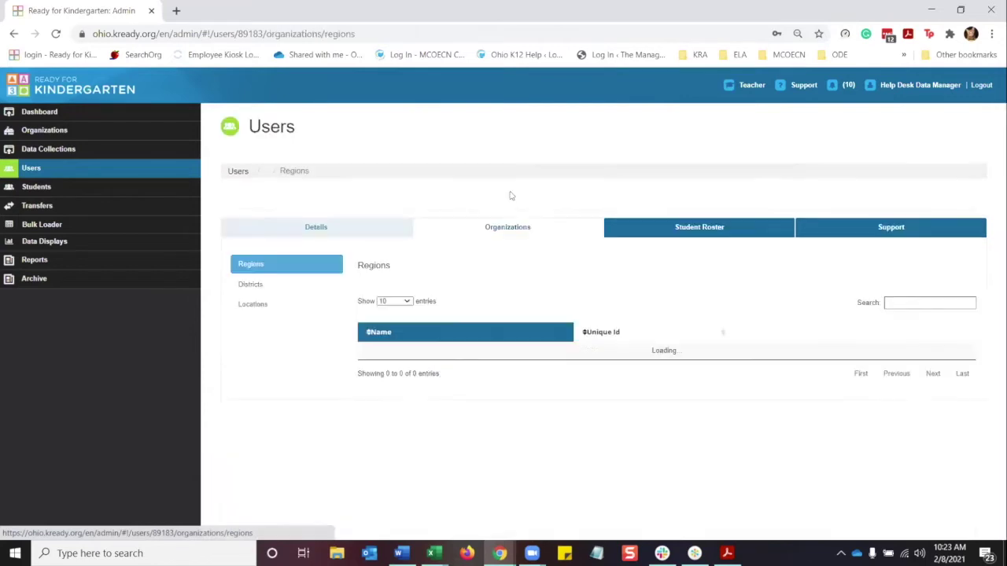
click(259, 286)
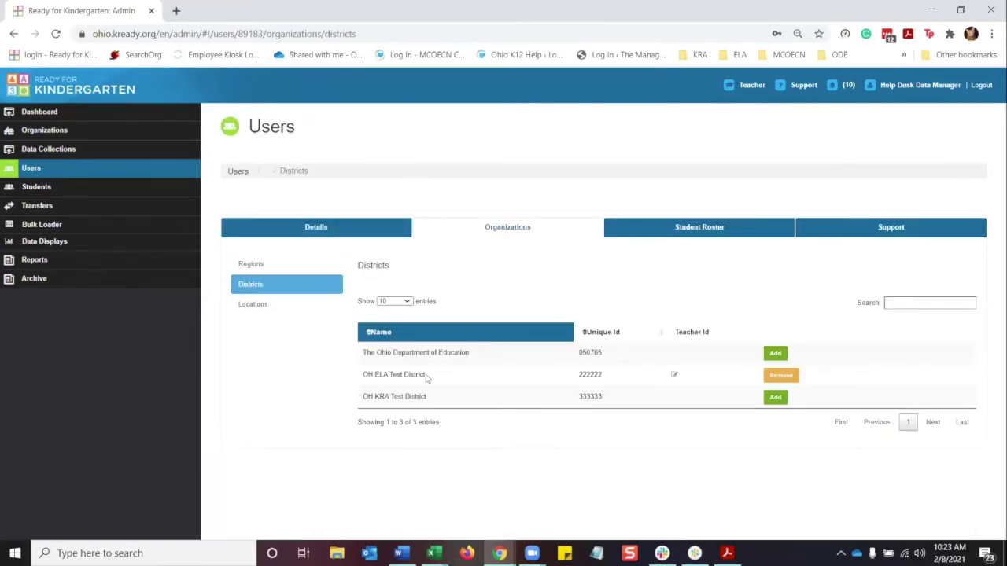
click(253, 306)
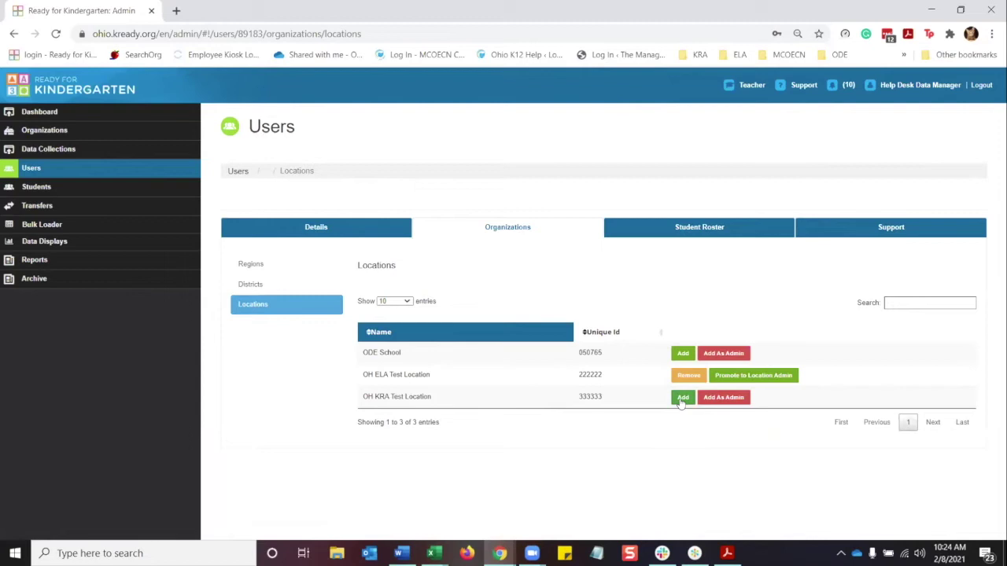
click(681, 398)
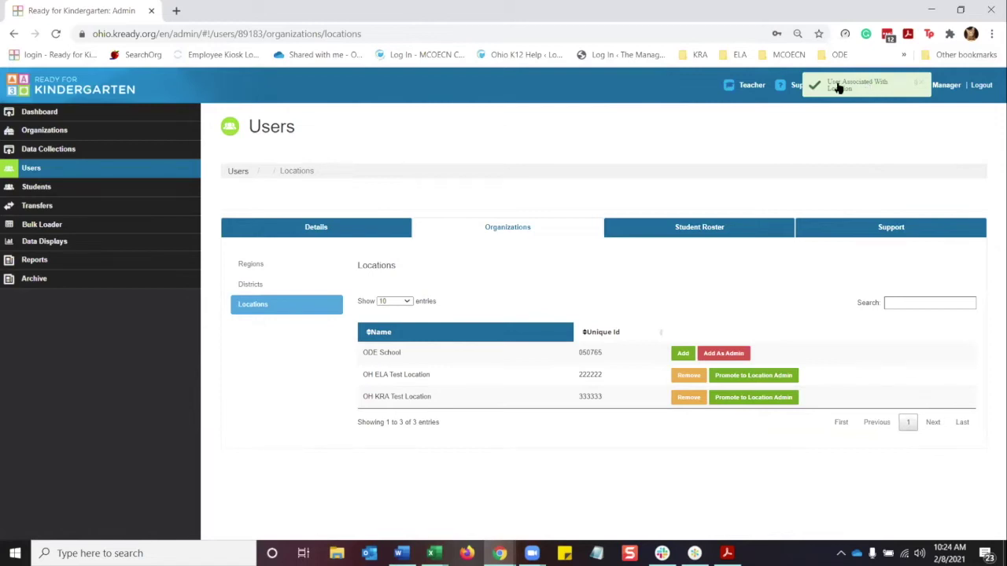
key(alt+Tab)
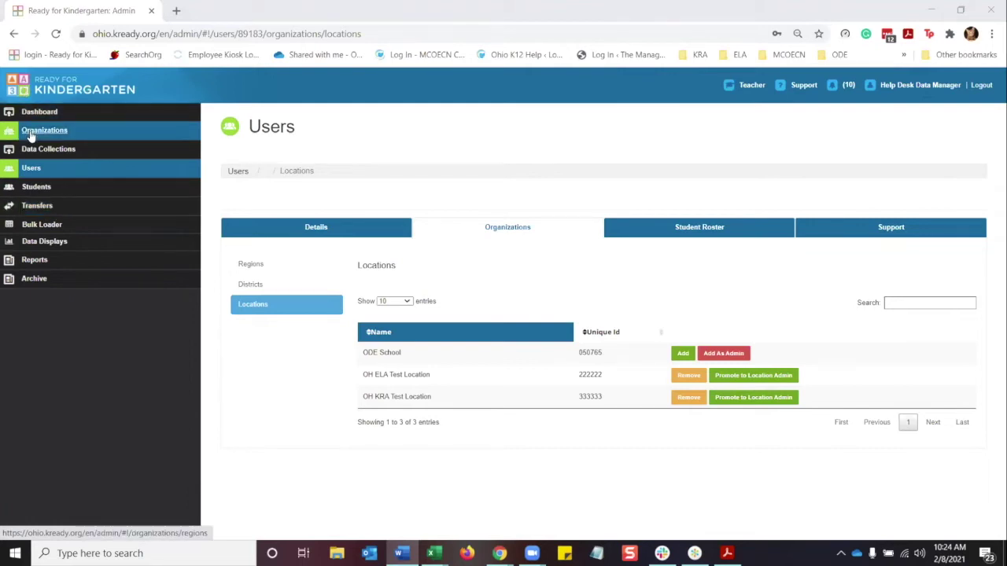
Navigate Ohio Public Schools > OH ELA Test District to the OH ELA Test Location student list.
click(32, 134)
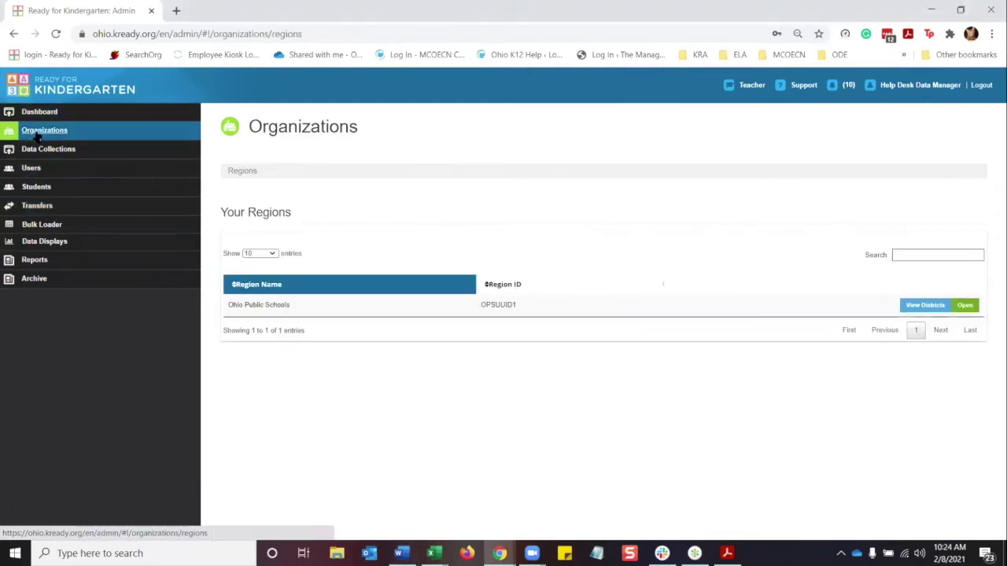
click(928, 306)
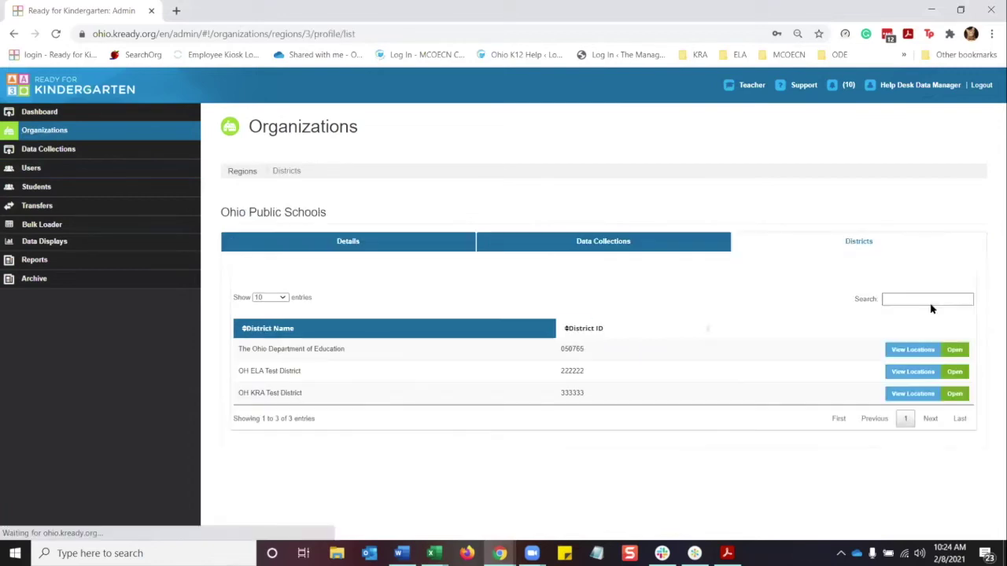
click(912, 372)
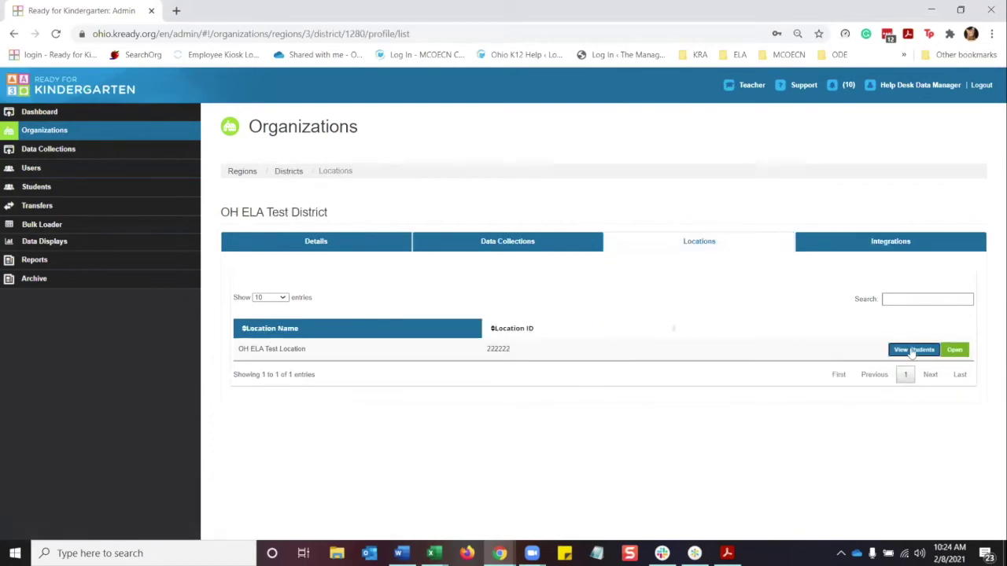
click(912, 350)
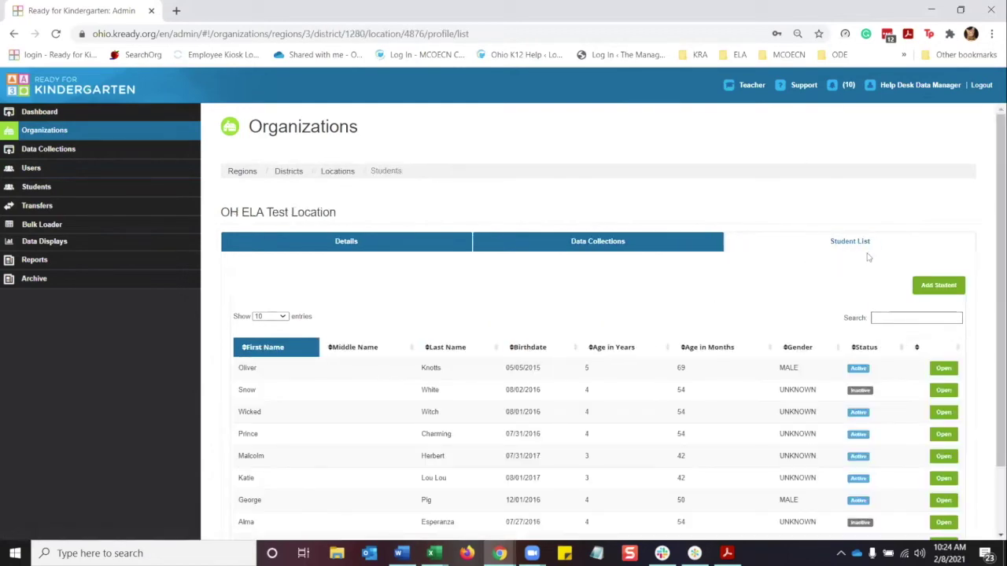
scroll(950, 244, down, 2)
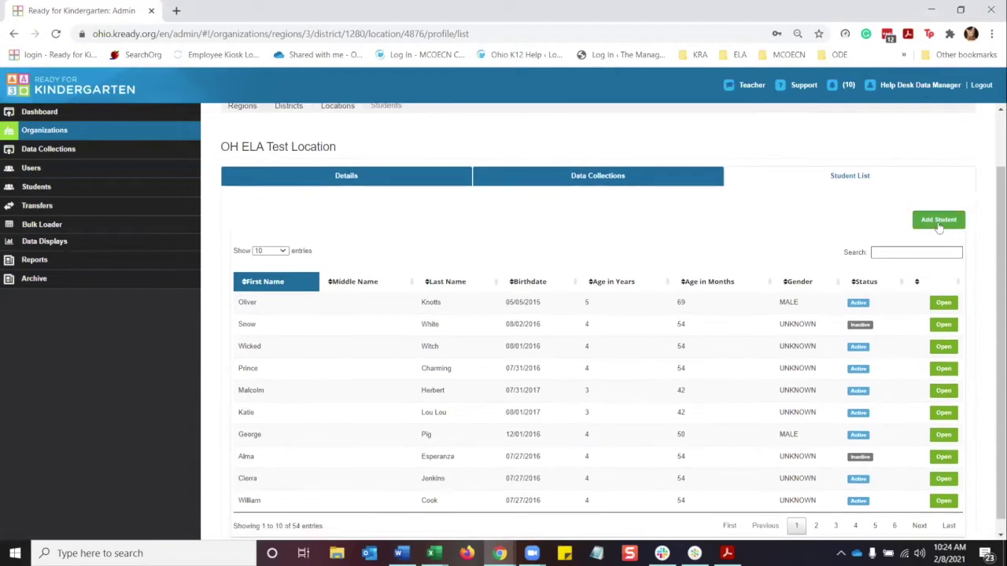
Open a new student form and enter the Student State ID, checking it isn't already used.
click(939, 221)
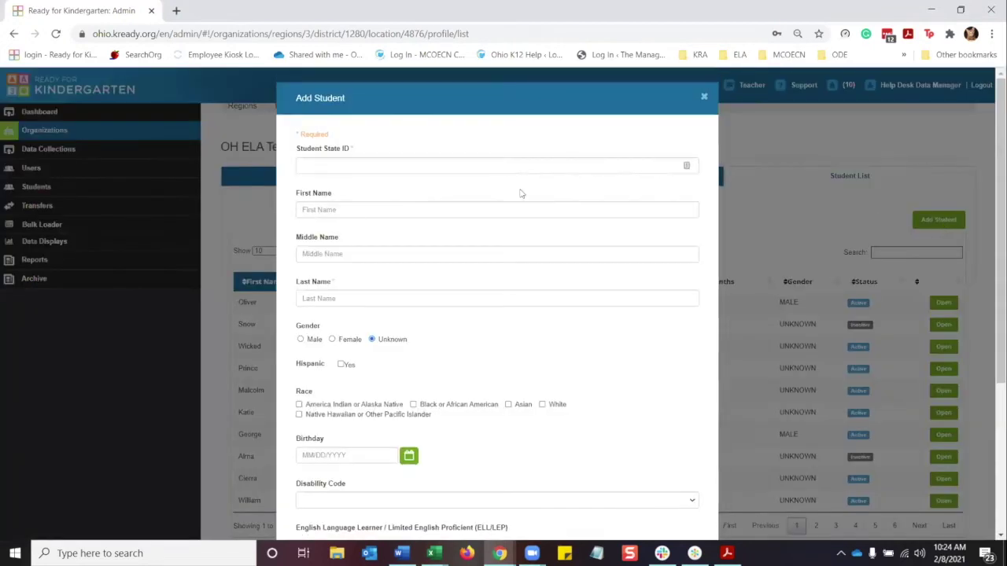
click(427, 165)
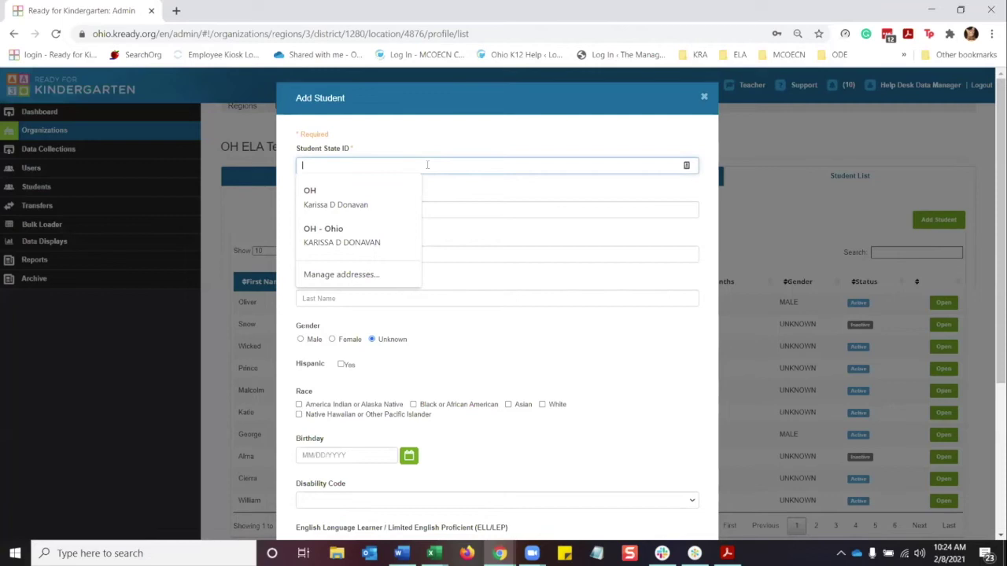
text(ZZ)
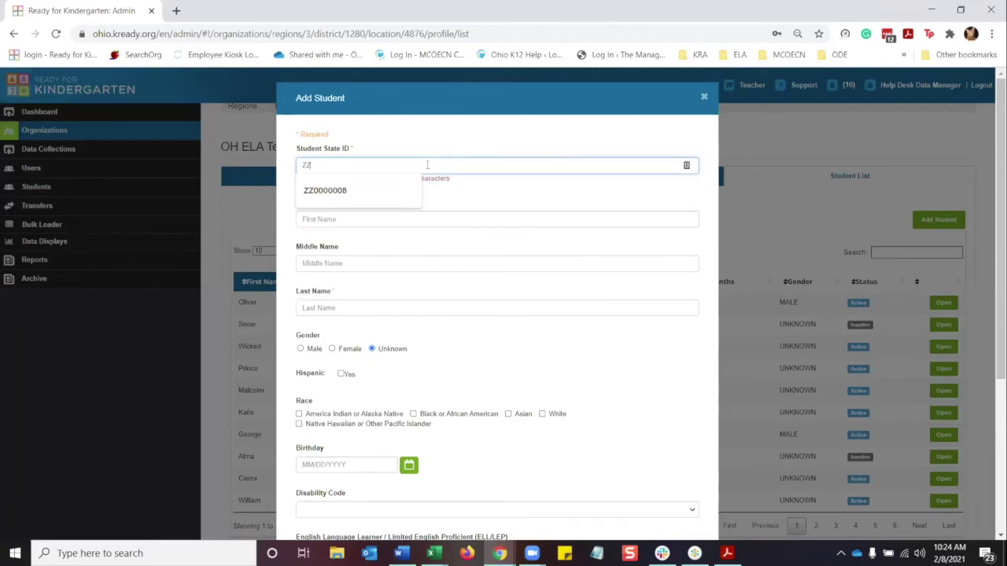
text(0000005)
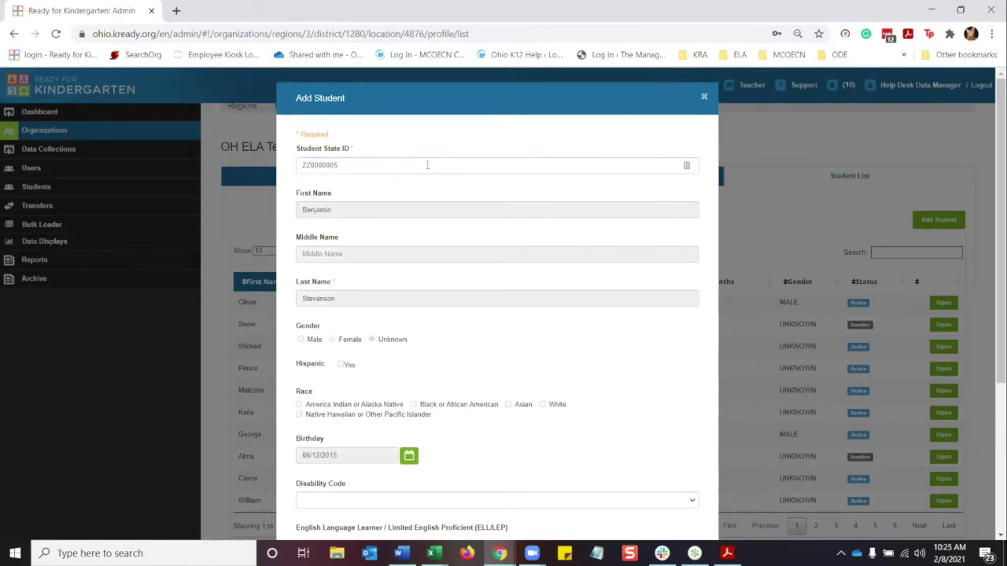
double_click(427, 164)
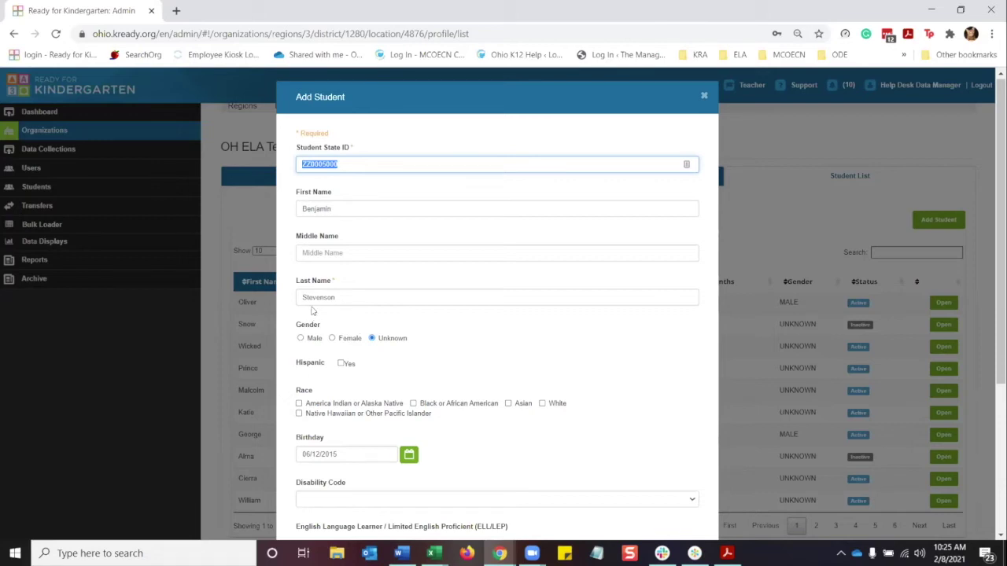
scroll(315, 311, down, 2)
scroll(319, 302, down, 2)
scroll(401, 348, up, 4)
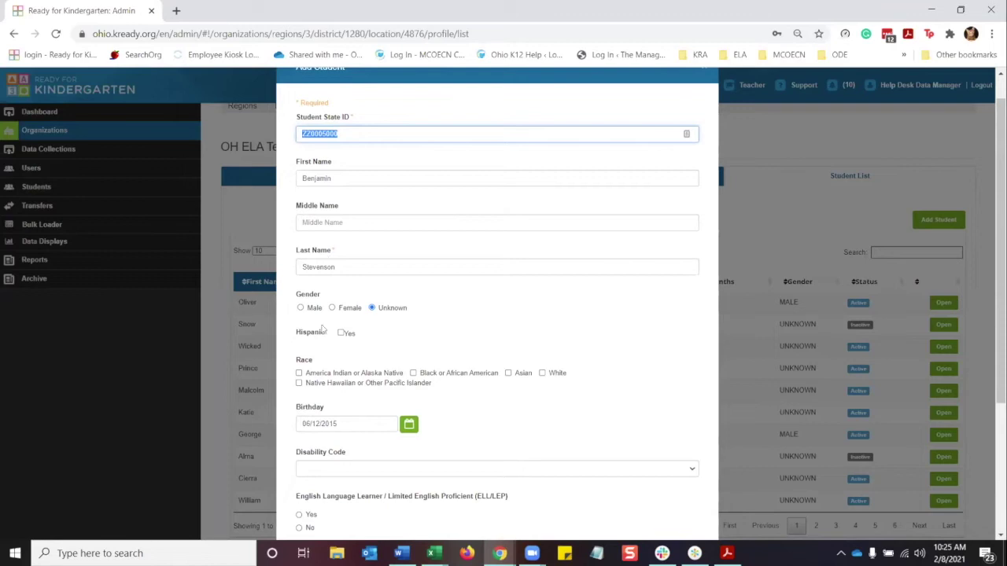
scroll(443, 343, down, 1)
scroll(440, 346, down, 2)
scroll(427, 319, up, 4)
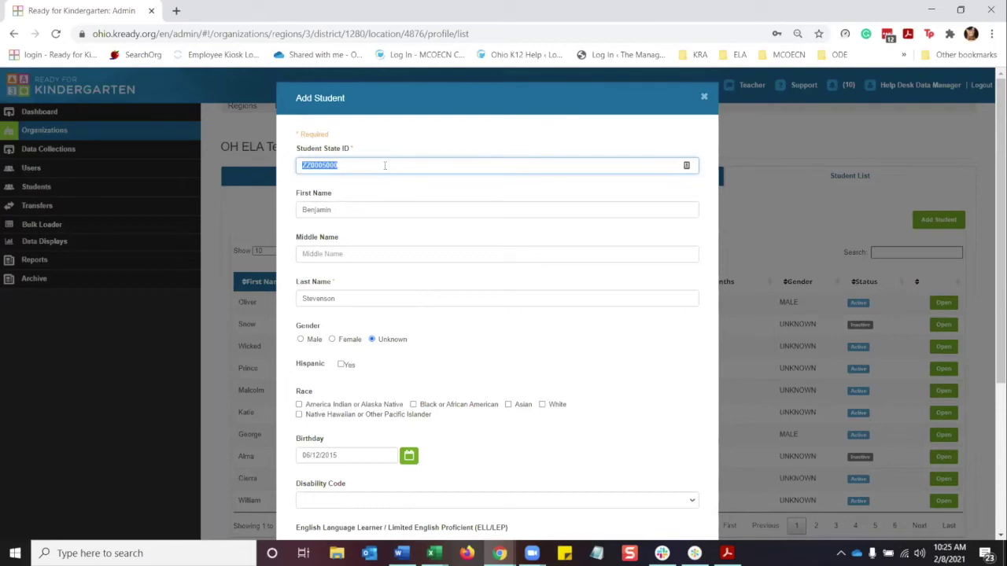
text(ZA0005000)
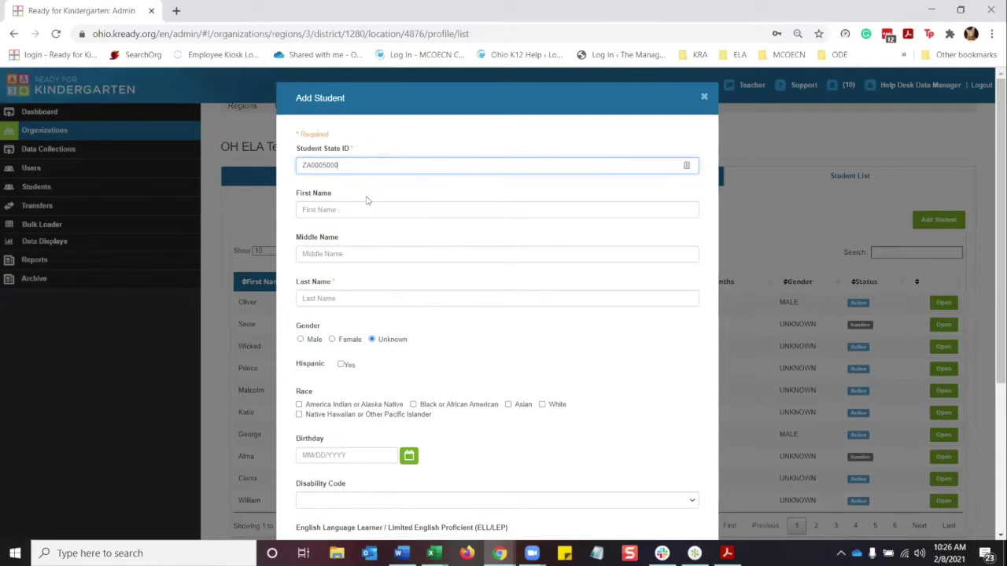
click(338, 205)
Enter the student's first and last name, leaving the middle name blank.
click(337, 207)
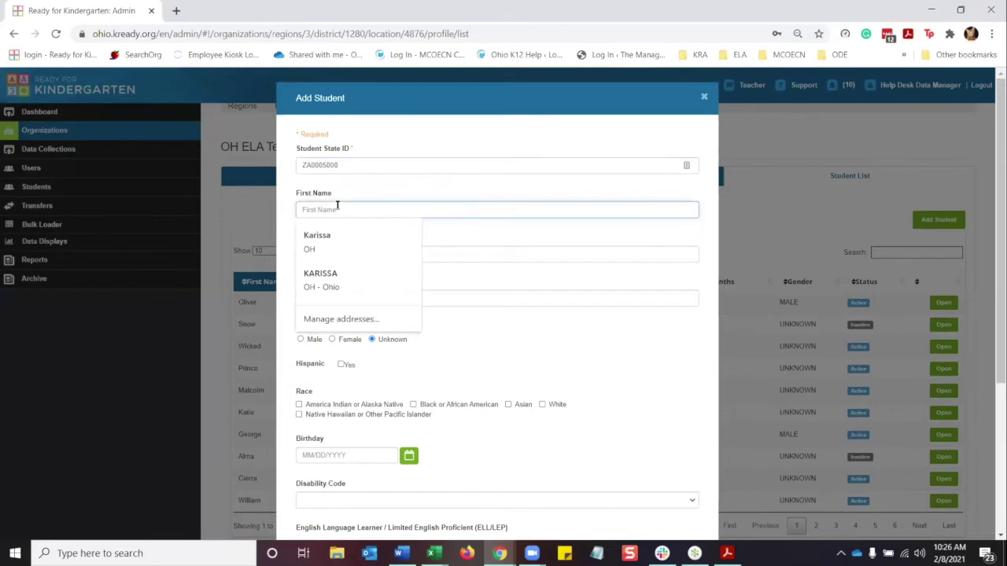
text(Isa)
key(BackSpace)
key(BackSpace)
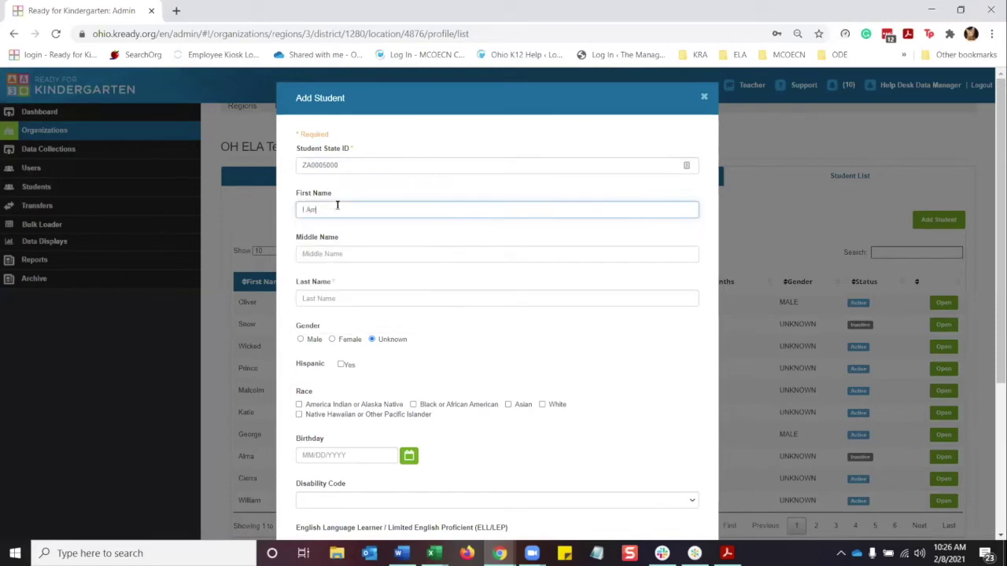
text(AM)
key(Tab)
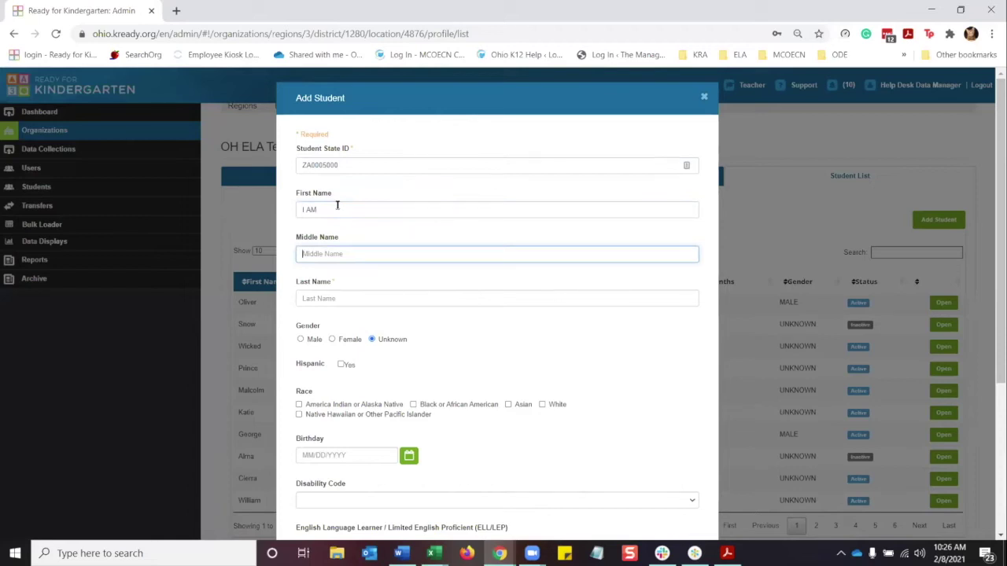
key(Tab)
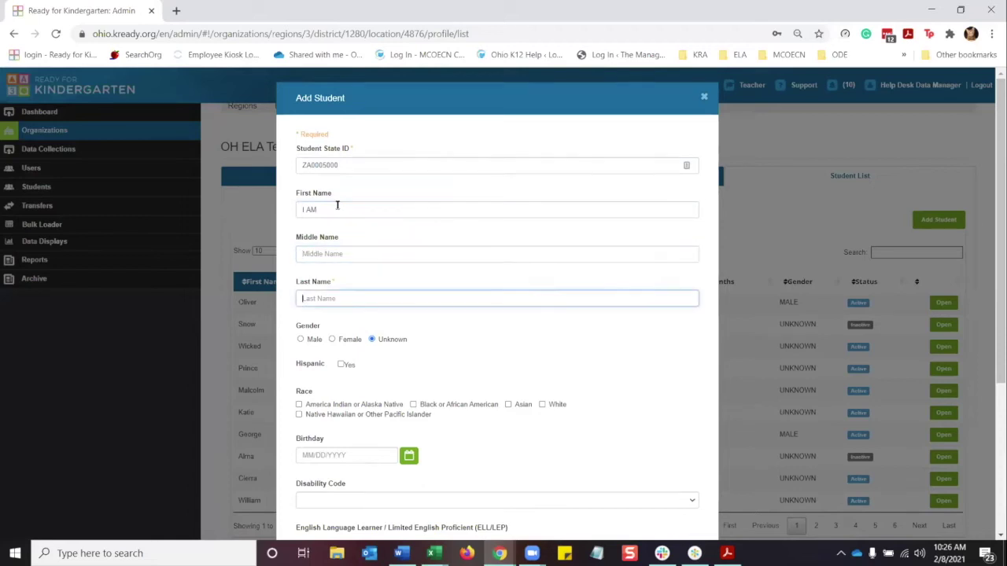
text(Groot)
Set gender Male, race Native Hawaiian or Other Pacific Islander, birthday 02/01/2017, disability code blank.
scroll(467, 353, down, 1)
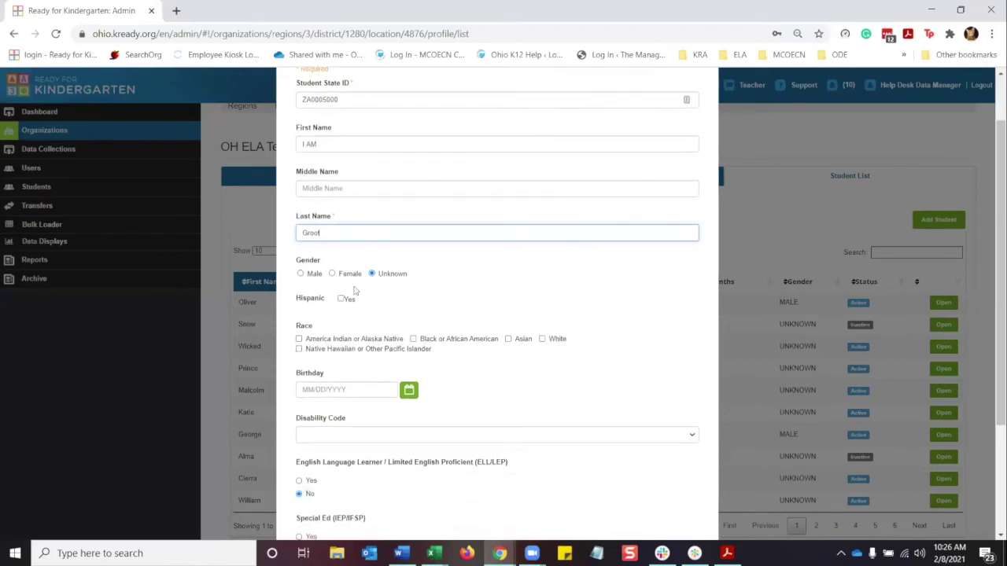
click(300, 274)
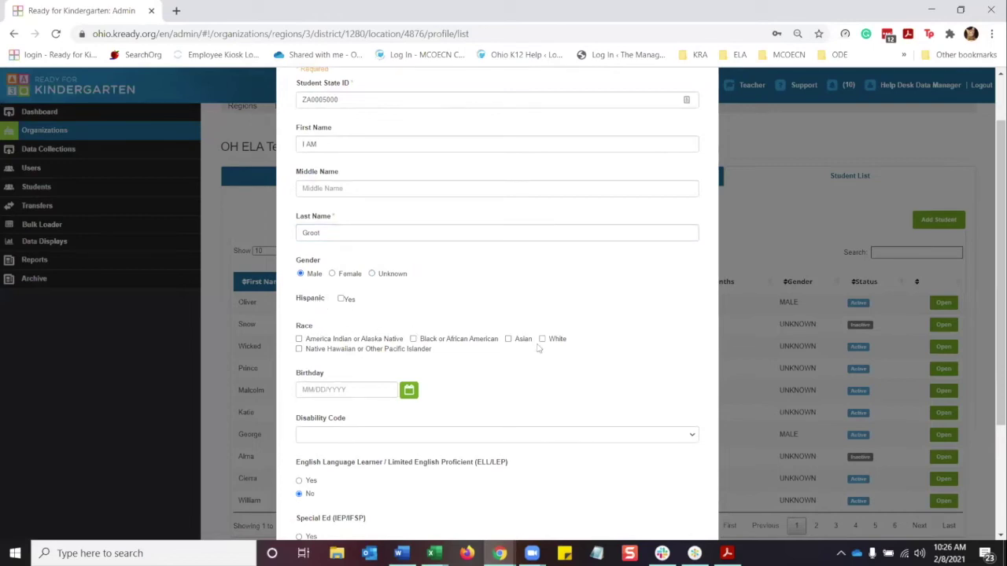
click(299, 350)
scroll(437, 382, down, 1)
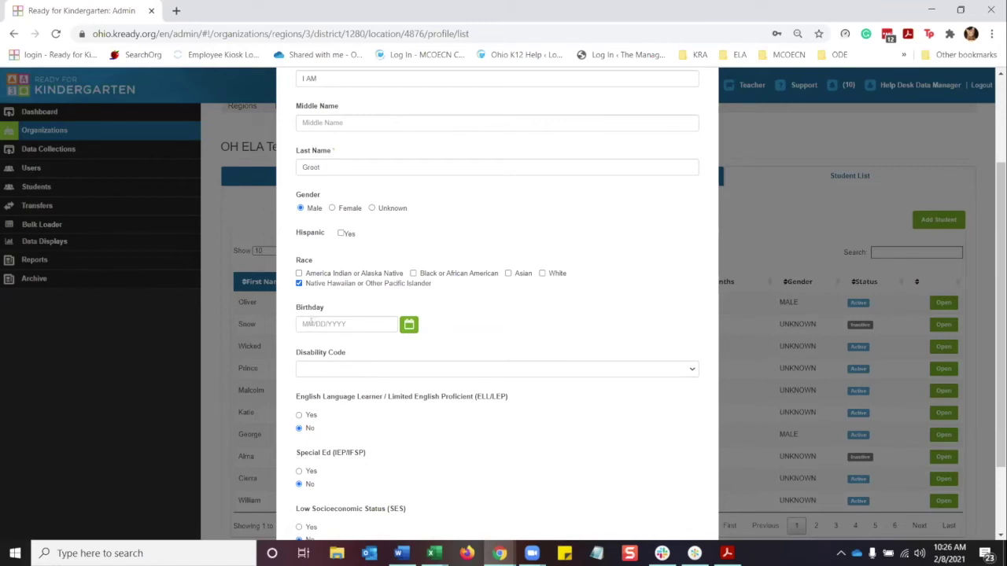
click(311, 323)
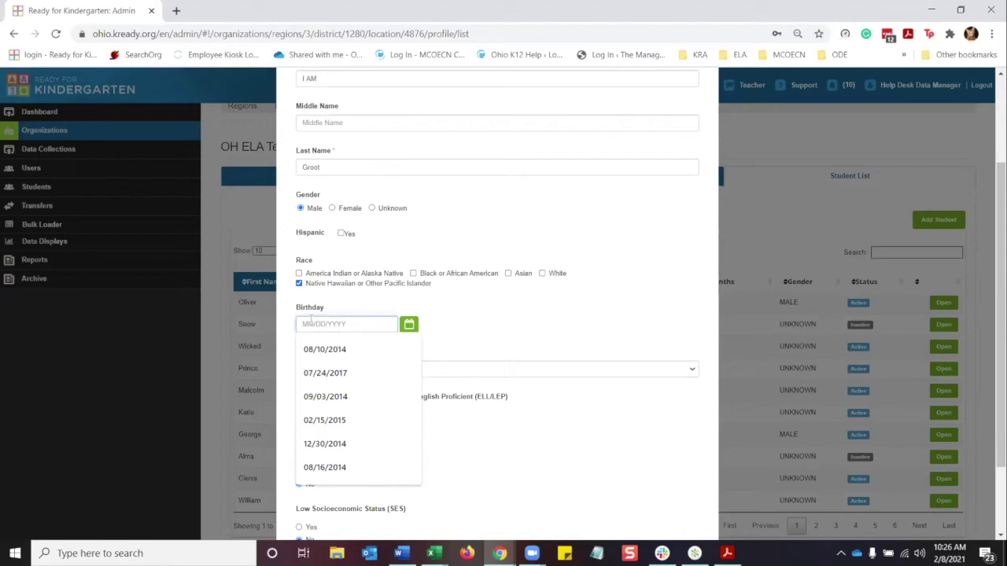
text(02)
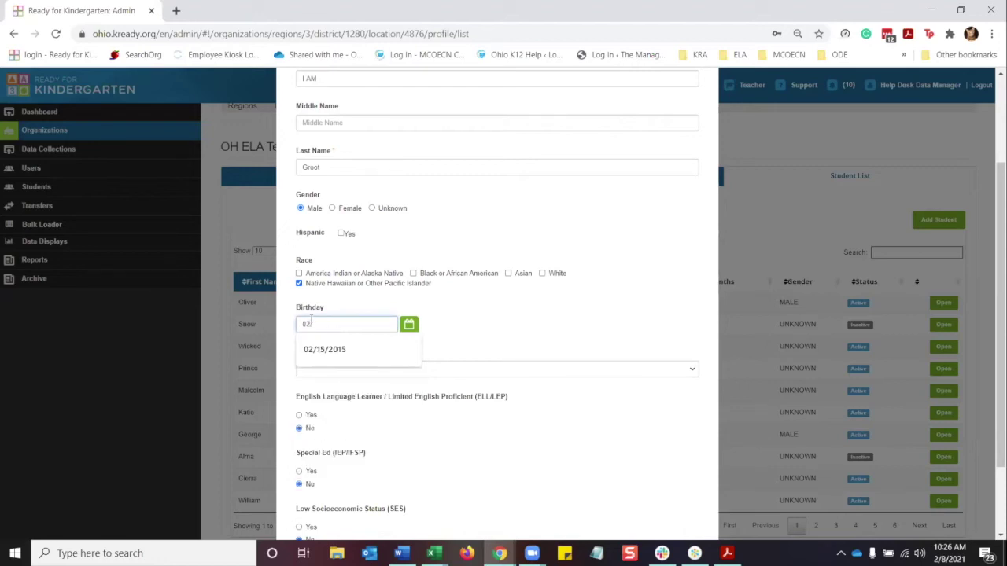
text(/01/2017)
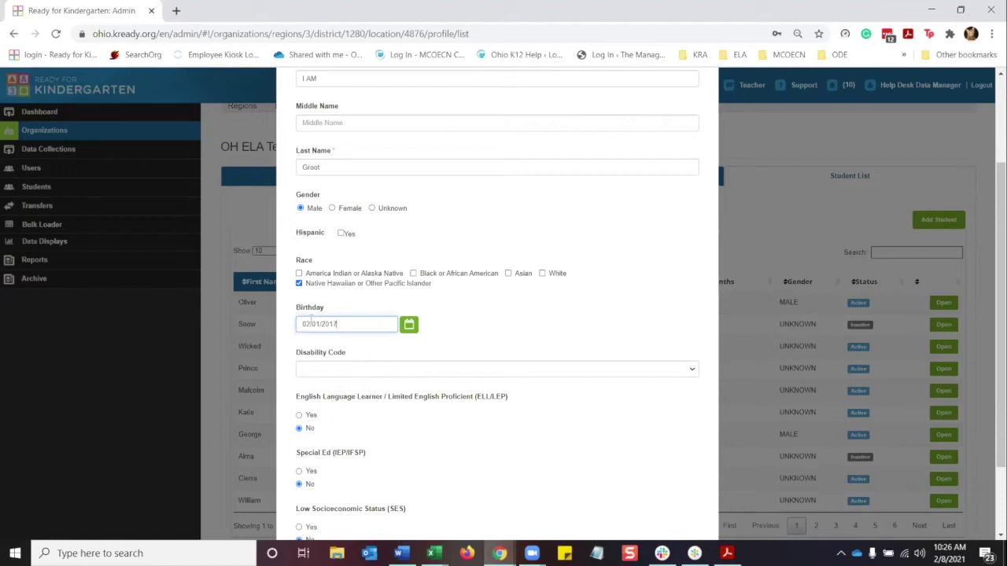
scroll(311, 318, down, 2)
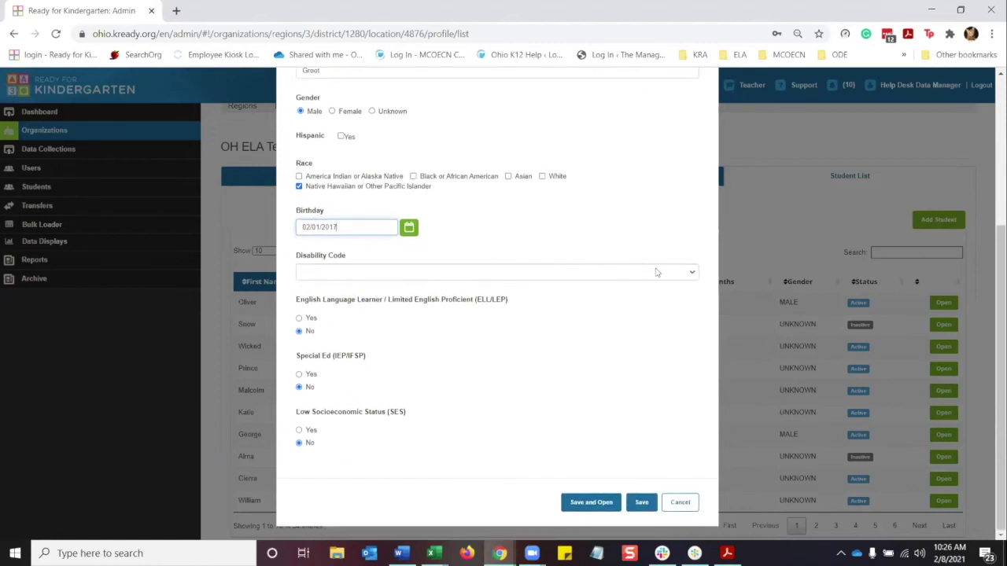
click(687, 274)
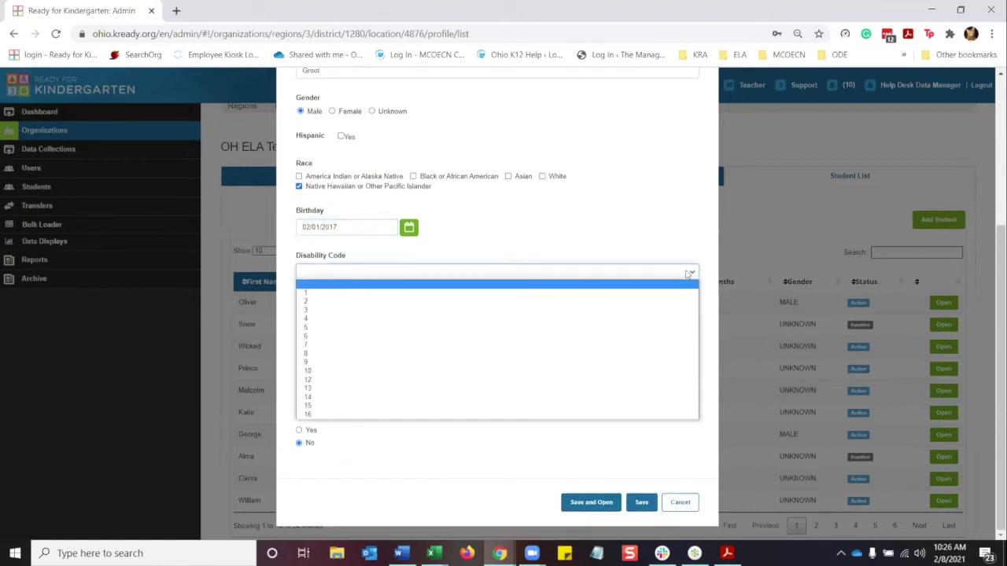
click(688, 273)
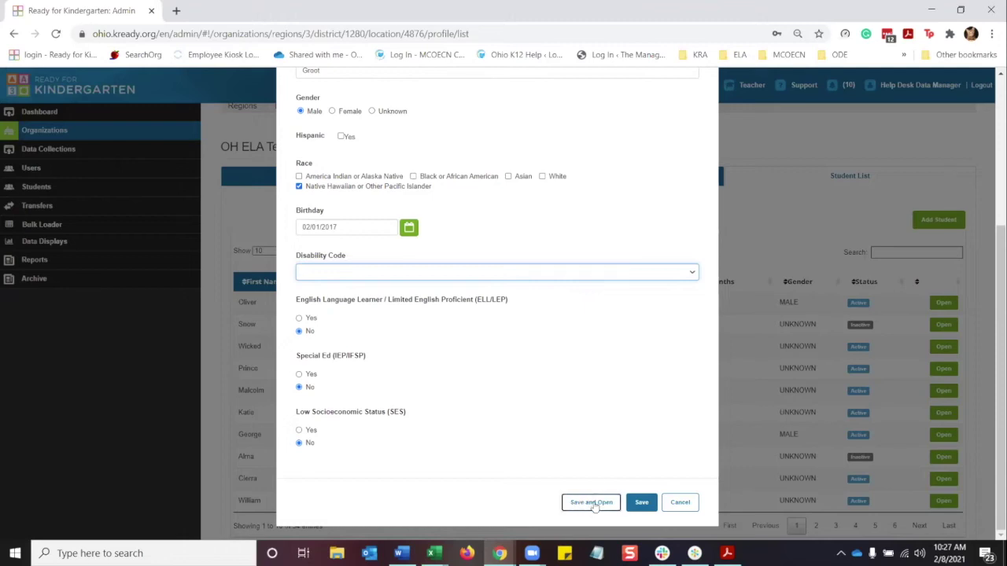
Save the completed student form and open the new student's record.
click(591, 506)
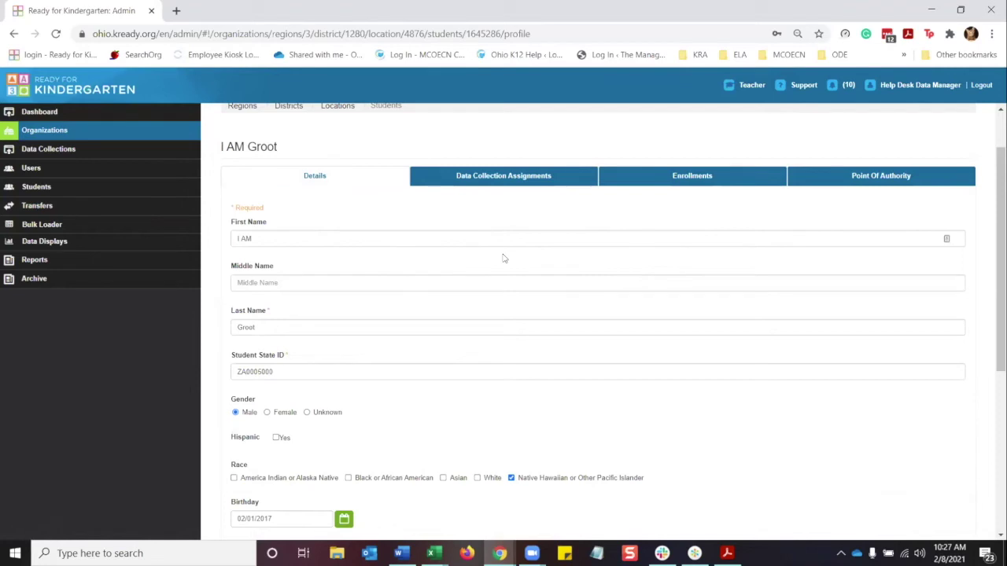
Assign a teacher found by name search to the student's enrollment, then view data collection assignments.
click(652, 182)
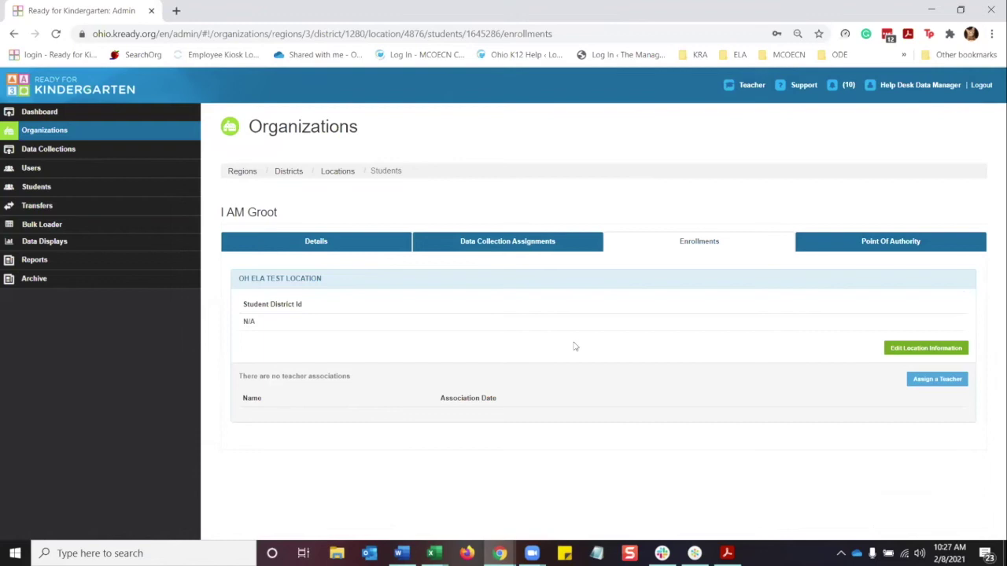
click(935, 380)
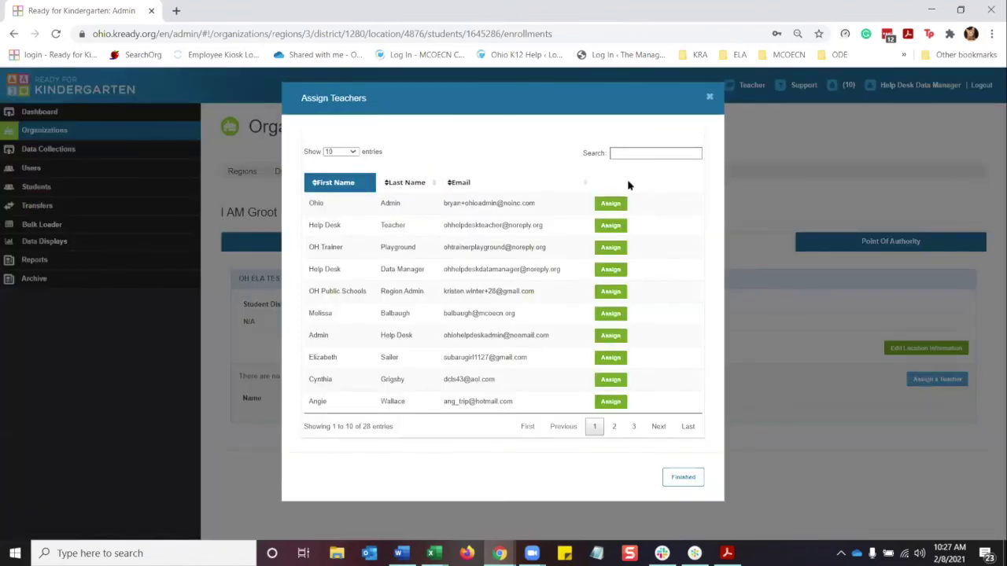
click(637, 154)
text(karl)
click(610, 203)
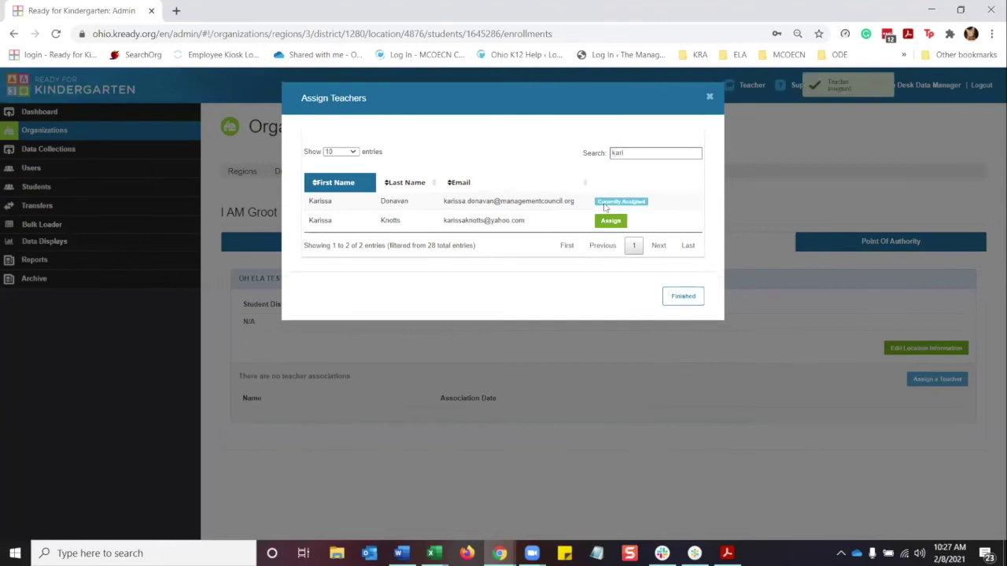
click(681, 296)
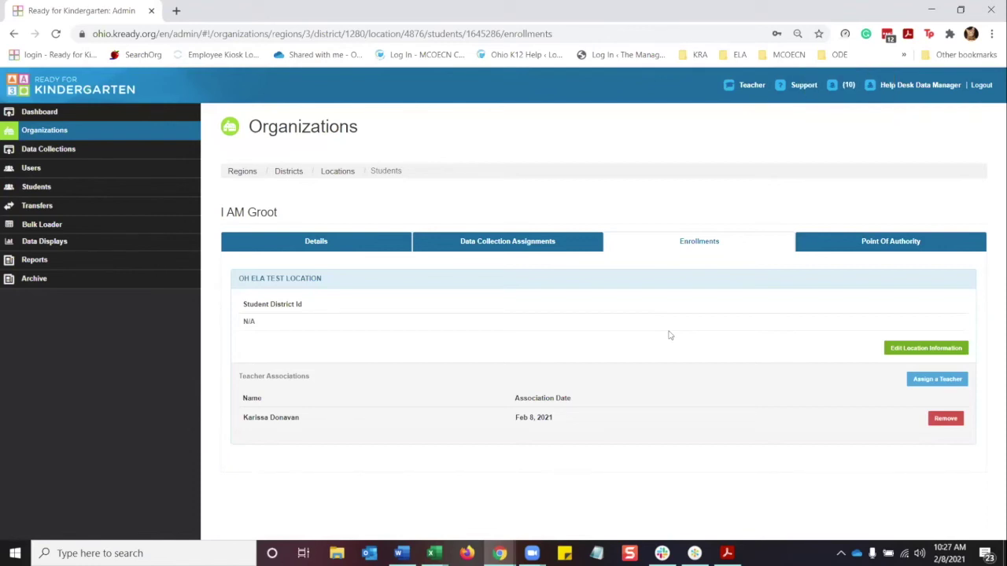
click(511, 244)
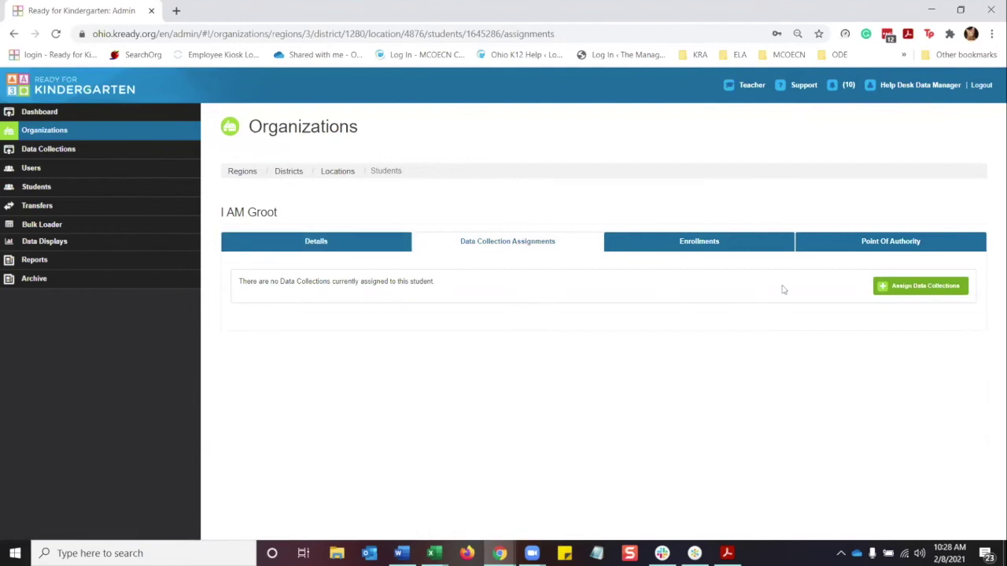
Assign the Early Learning Assessment Winter 2020-2021 data collection to the student.
click(701, 240)
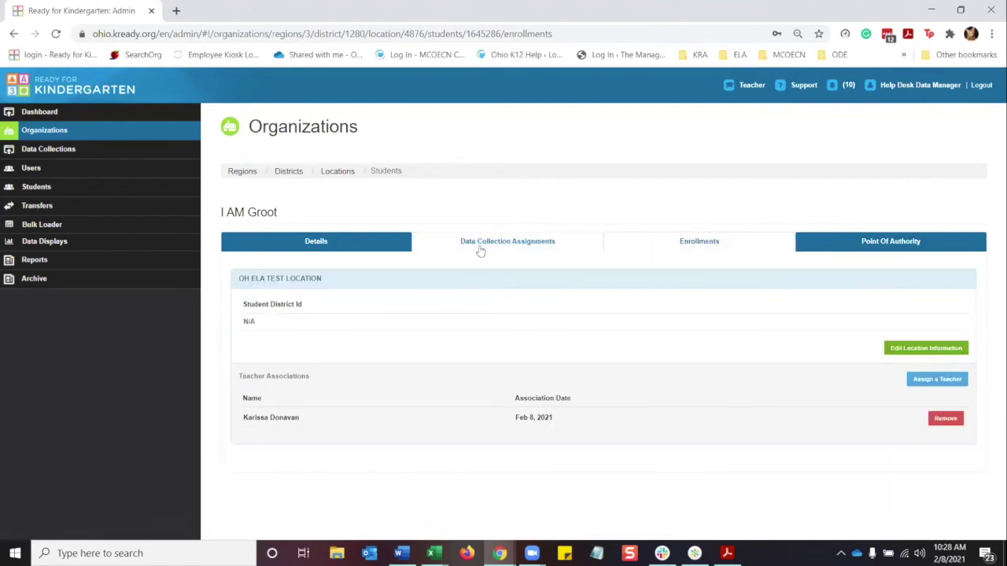
click(483, 248)
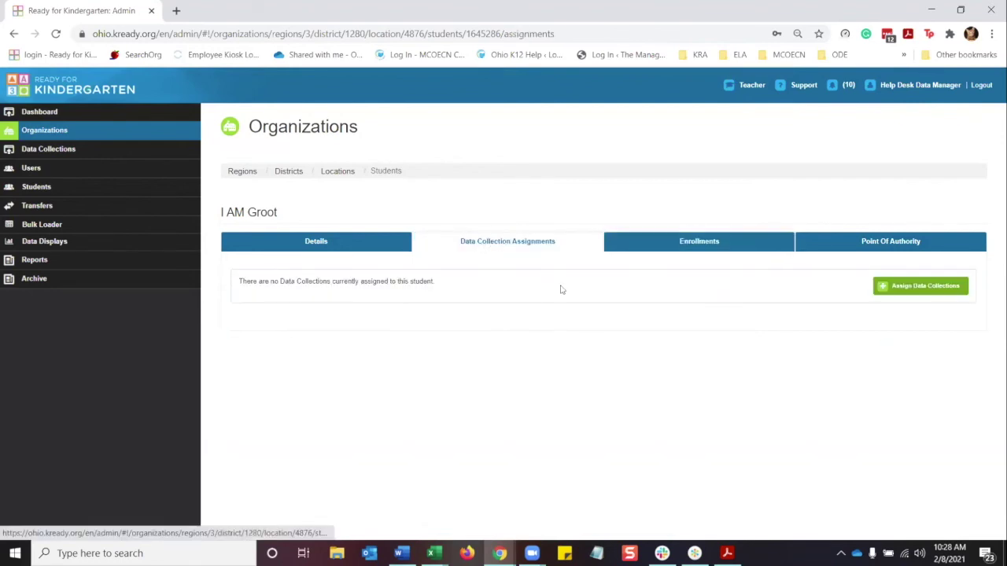
click(922, 286)
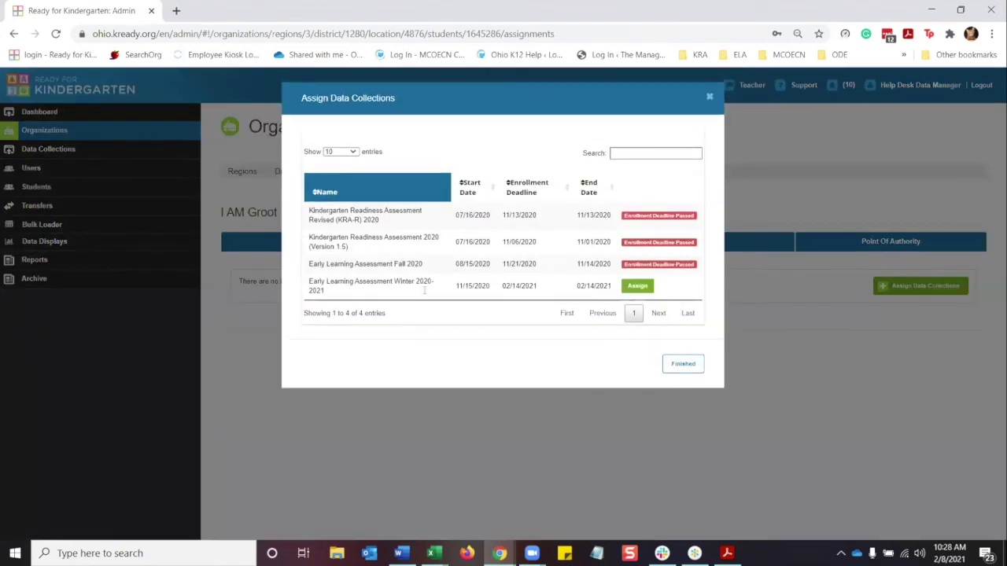
click(637, 290)
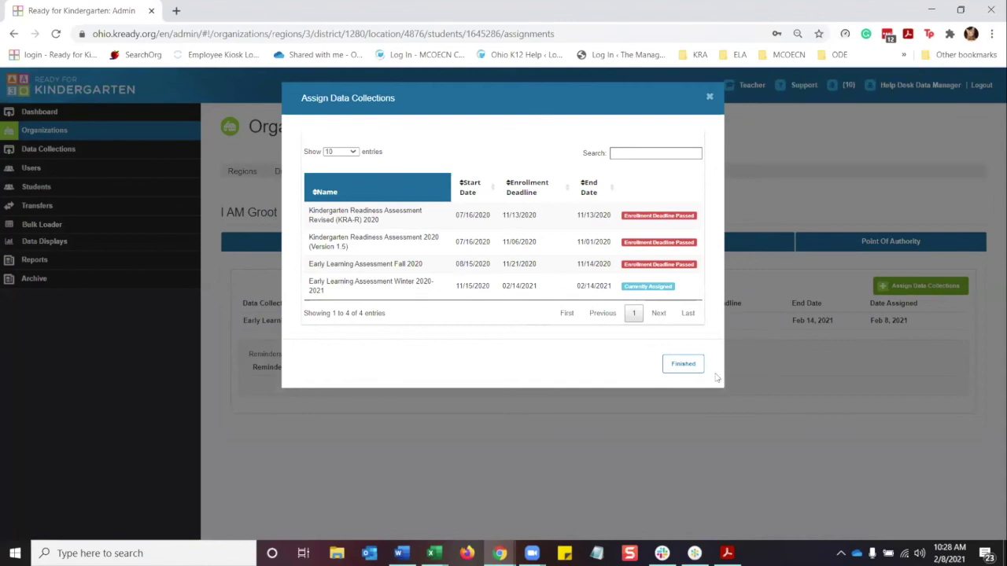
click(680, 362)
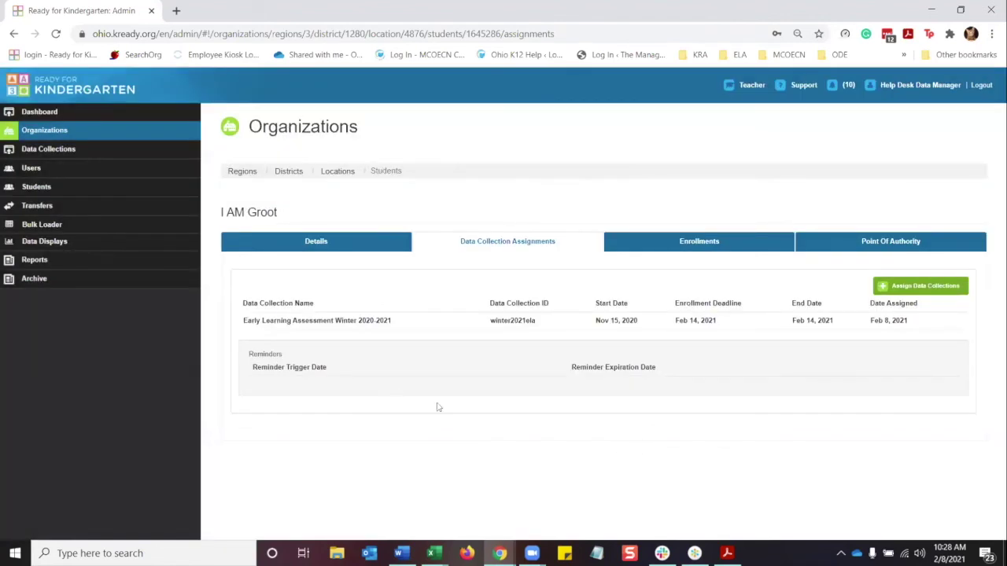
click(321, 249)
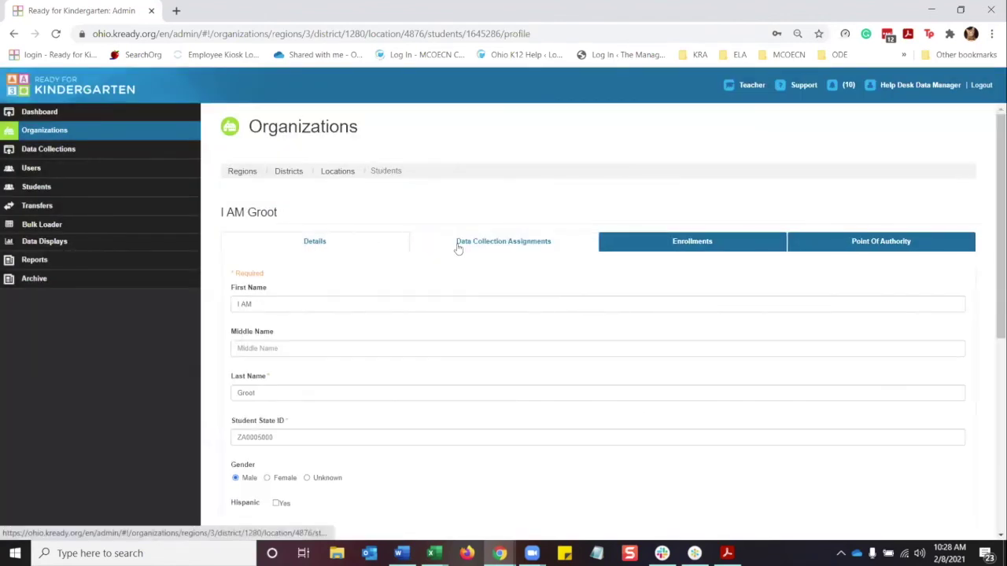
click(480, 249)
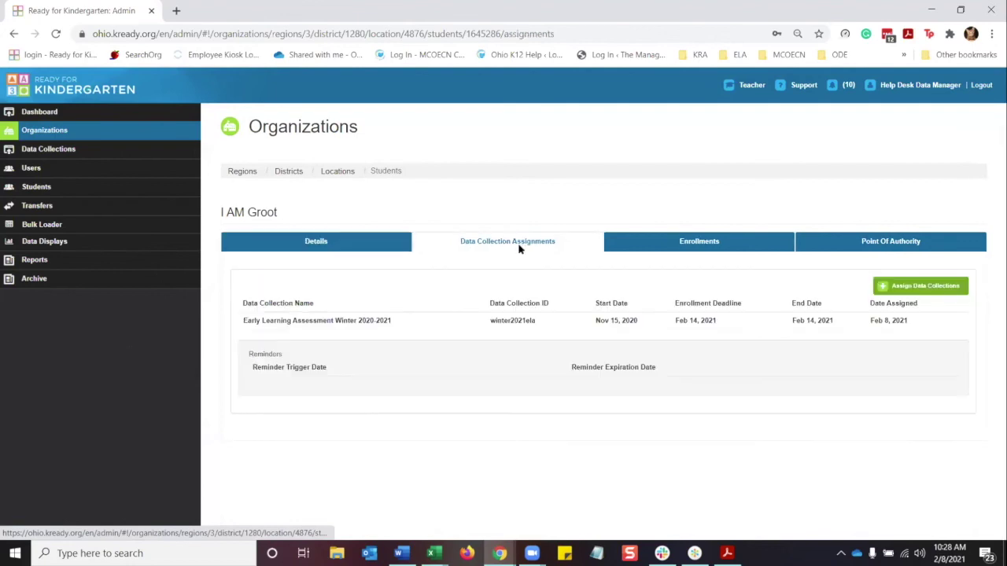
Show the student's enrollment with its one teacher at OH ELA Test Location.
click(688, 246)
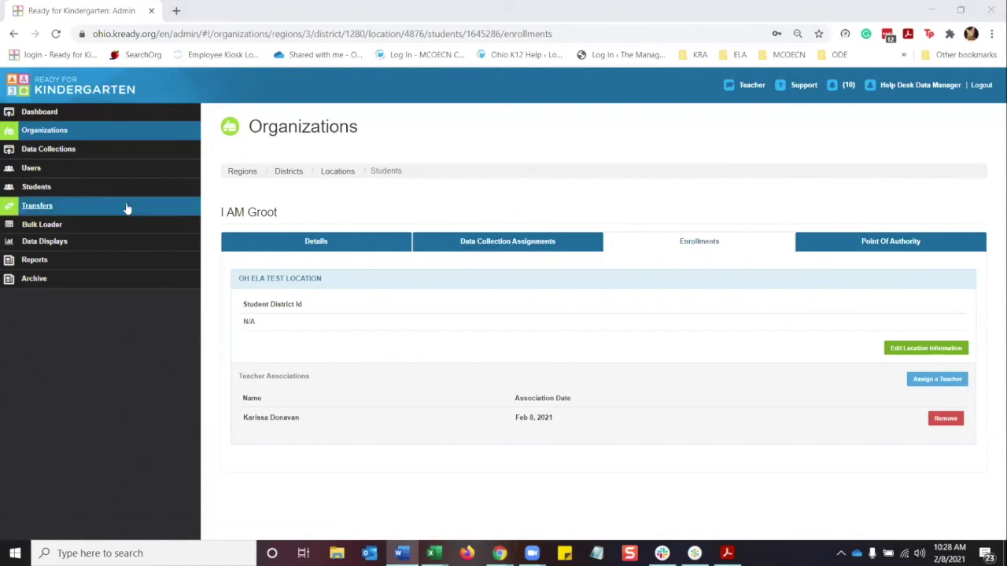
Search for the other student and remove the teacher from their enrollment.
click(45, 189)
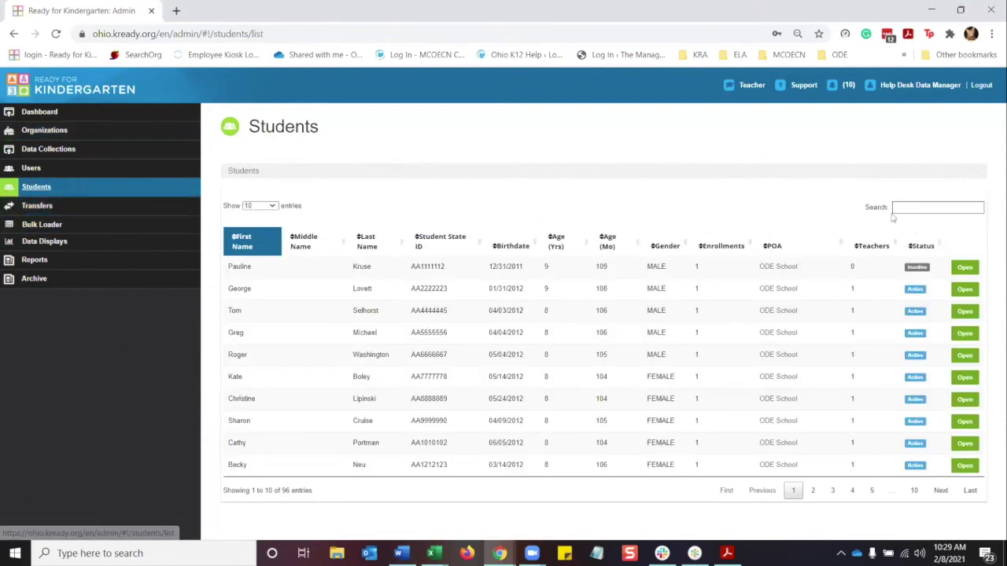
click(895, 208)
text(scoo)
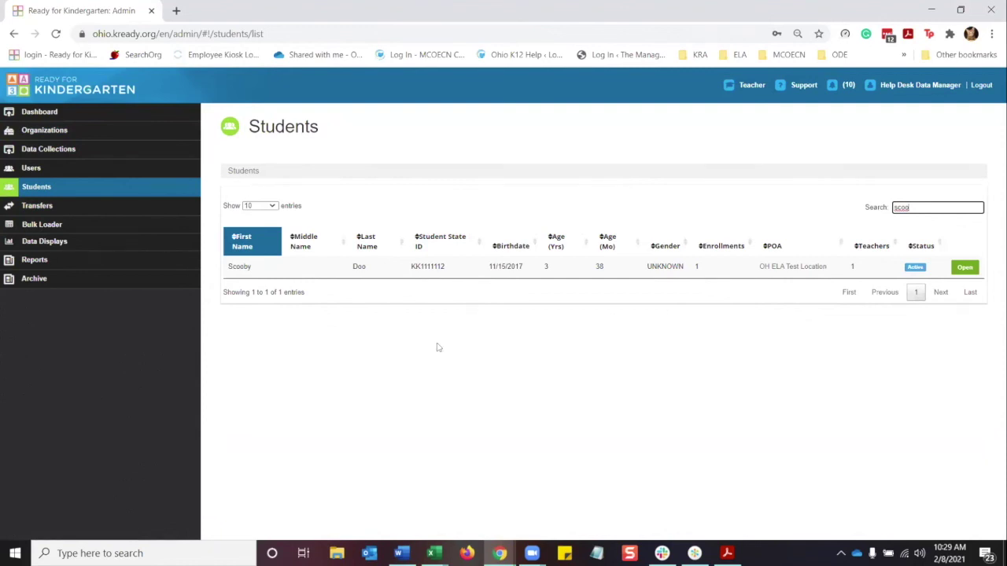
click(967, 269)
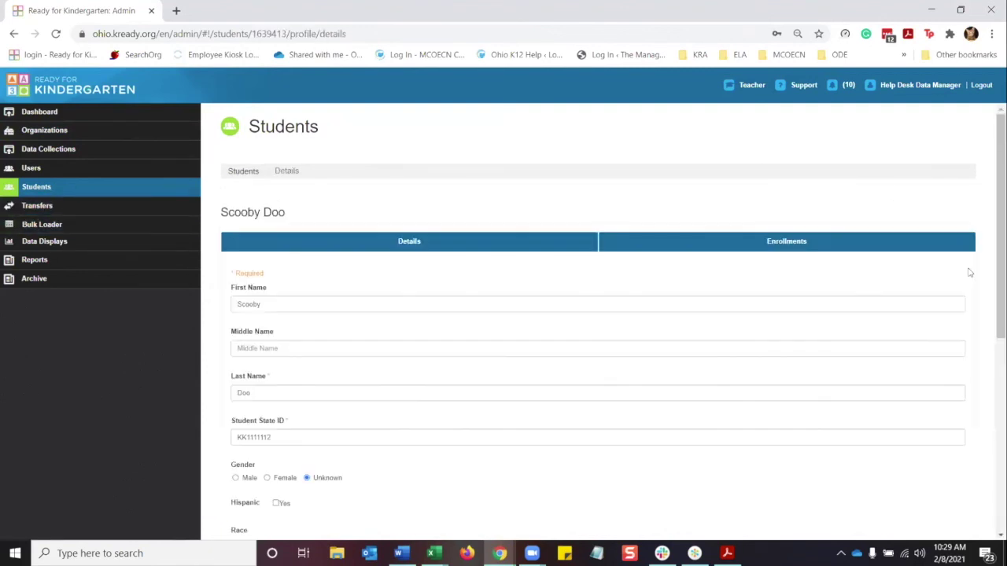
click(793, 243)
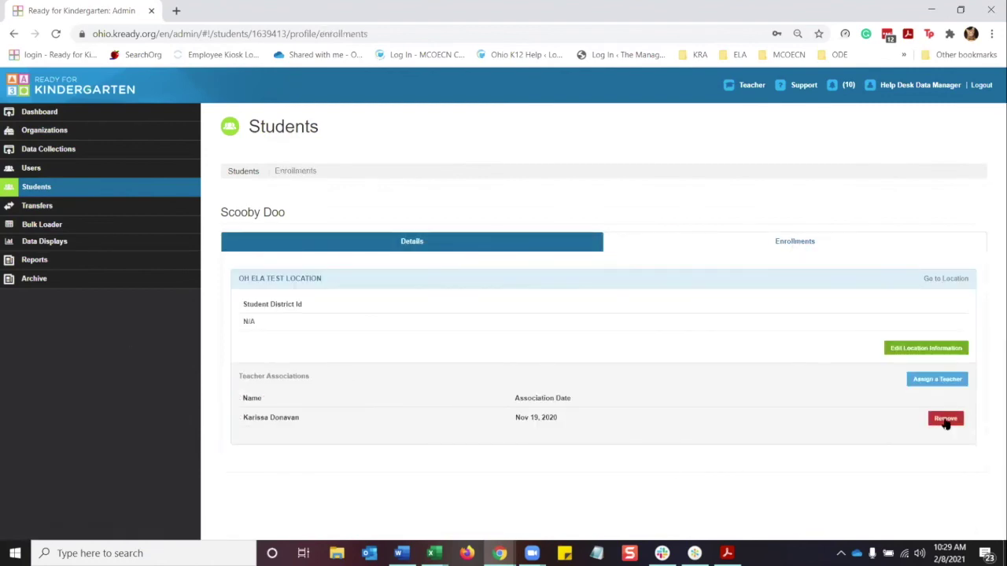
click(946, 423)
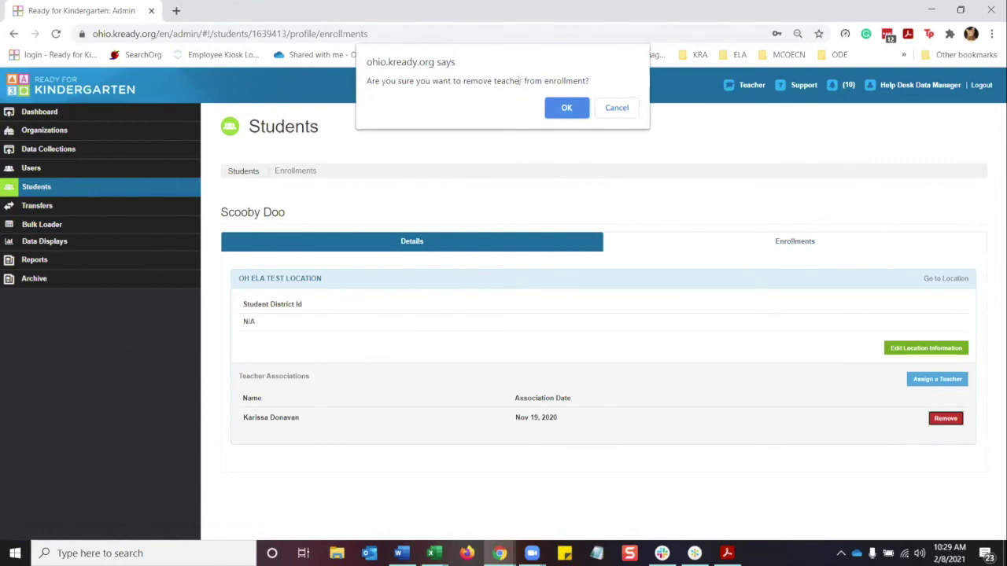
click(555, 109)
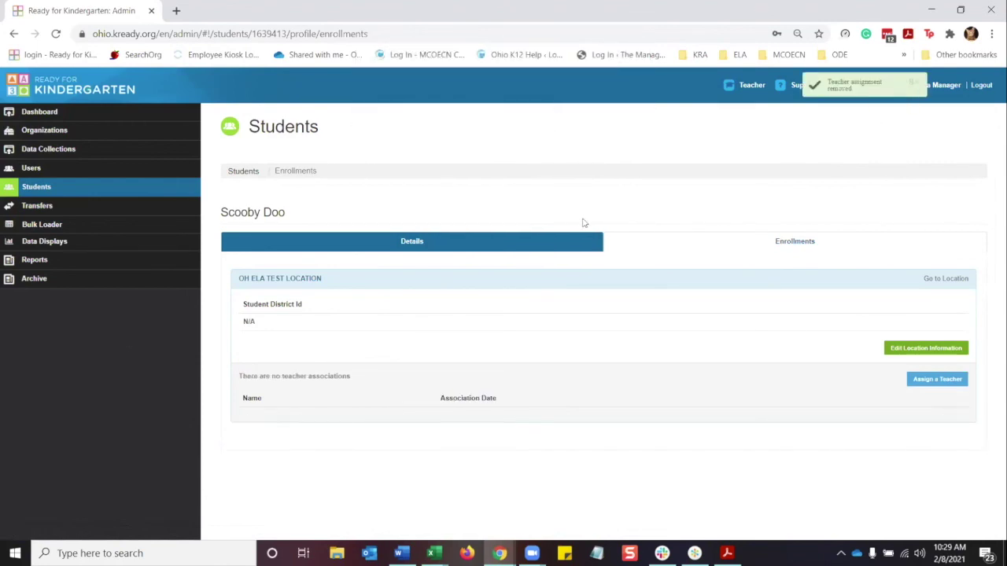
Search the Students list again to confirm the student shows 0 teachers and Inactive.
click(38, 191)
click(918, 209)
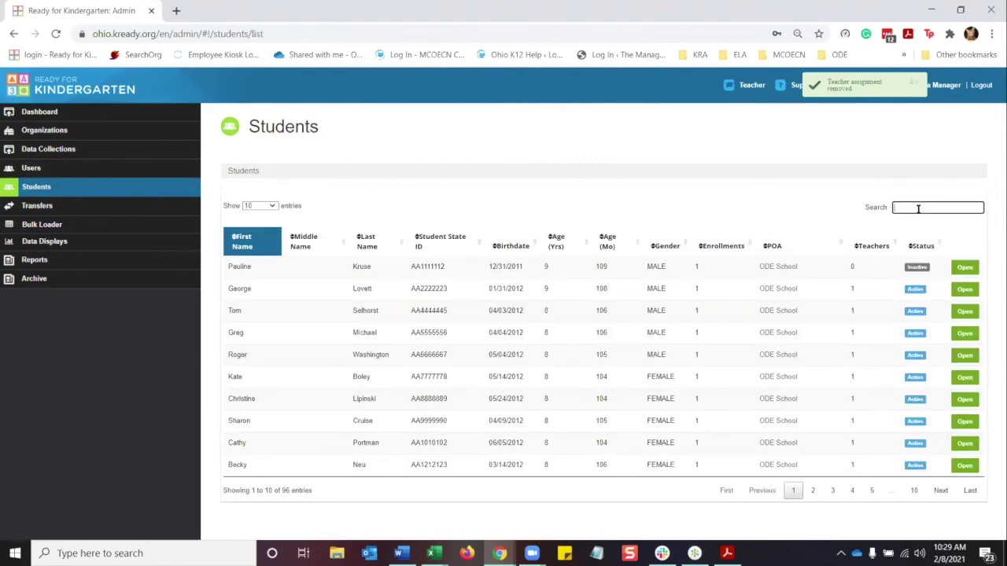
text(scoo)
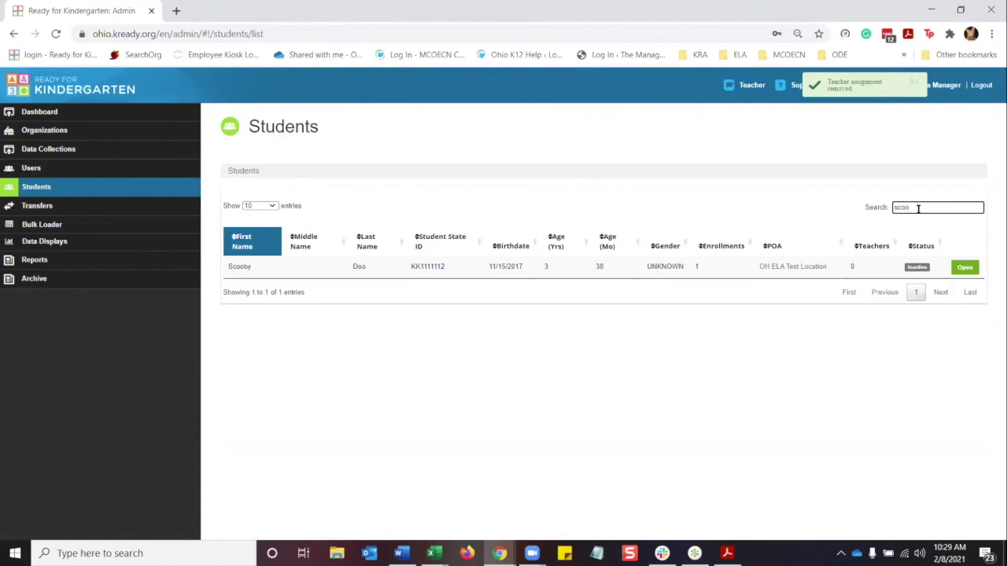
double_click(917, 208)
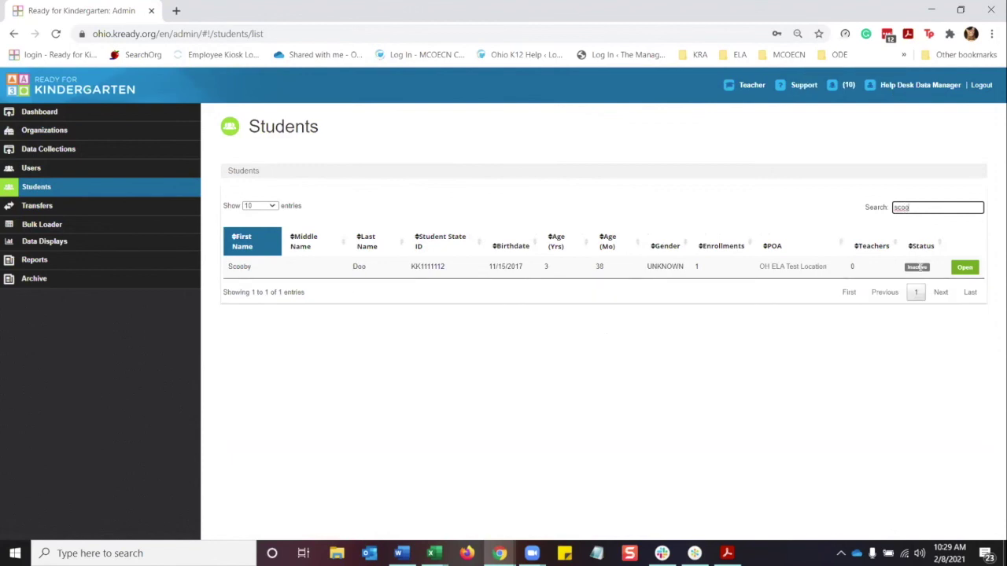